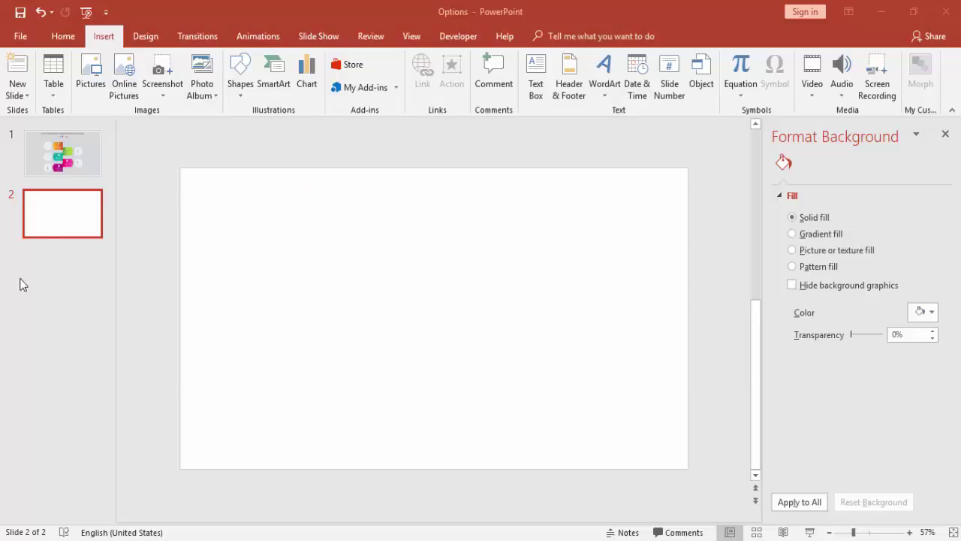
# Step: Draw a small blue Hexagon at the upper left of slide 2 and set it to No Outline
pyautogui.click(241, 92)
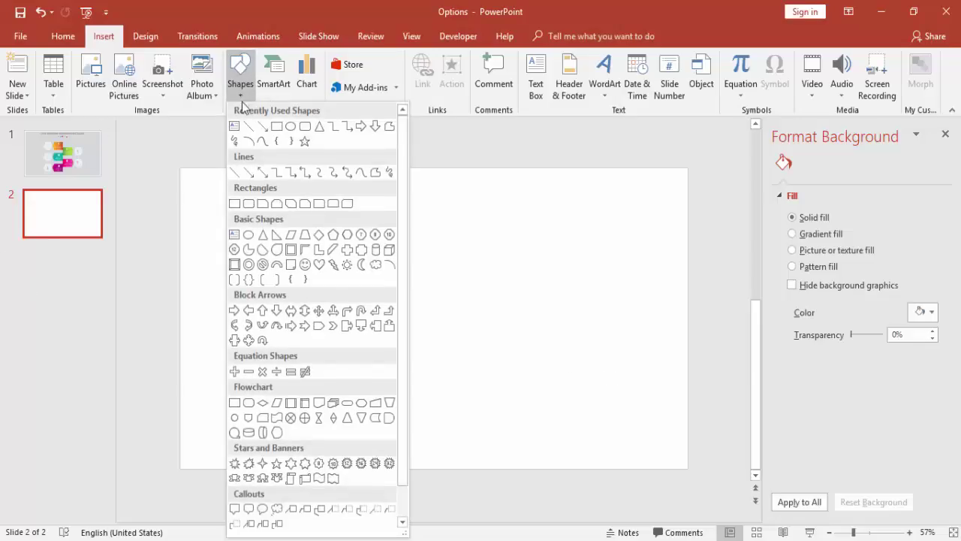
pyautogui.click(347, 237)
pyautogui.moveTo(344, 234); pyautogui.dragTo(424, 308)
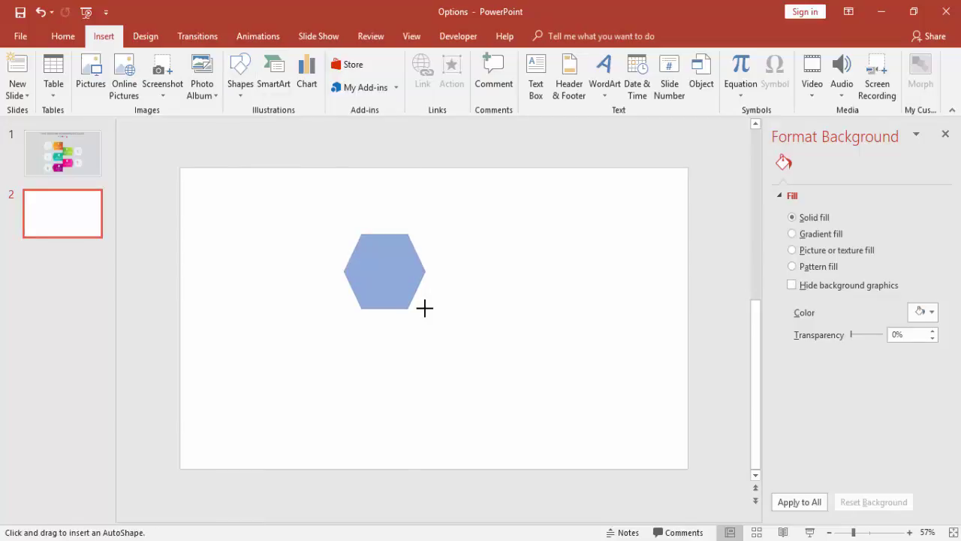
pyautogui.moveTo(425, 308); pyautogui.dragTo(337, 259)
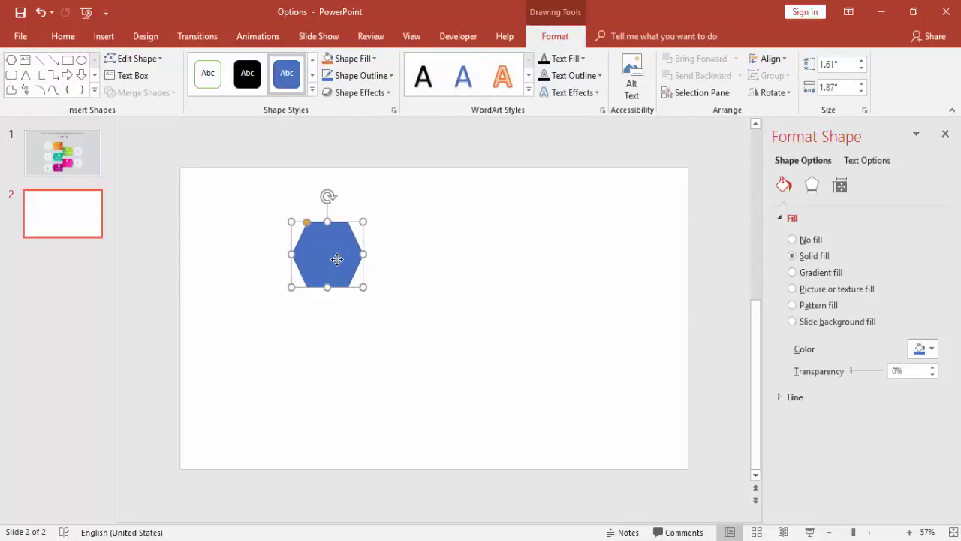
pyautogui.click(377, 79)
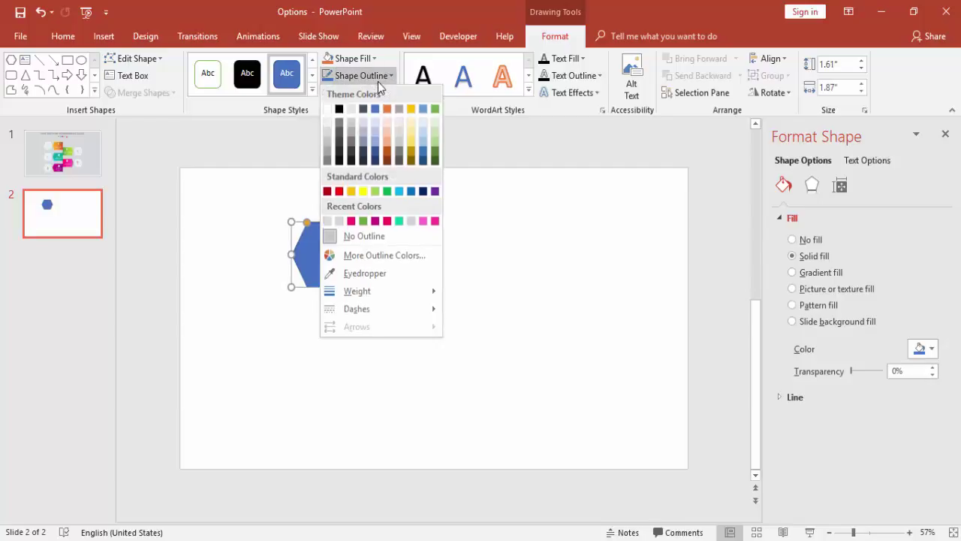
pyautogui.click(365, 237)
pyautogui.click(477, 249)
# Step: Set slide 2's background to a solid Light Gray fill (RGB 216, 217, 219)
pyautogui.rightClick(534, 245)
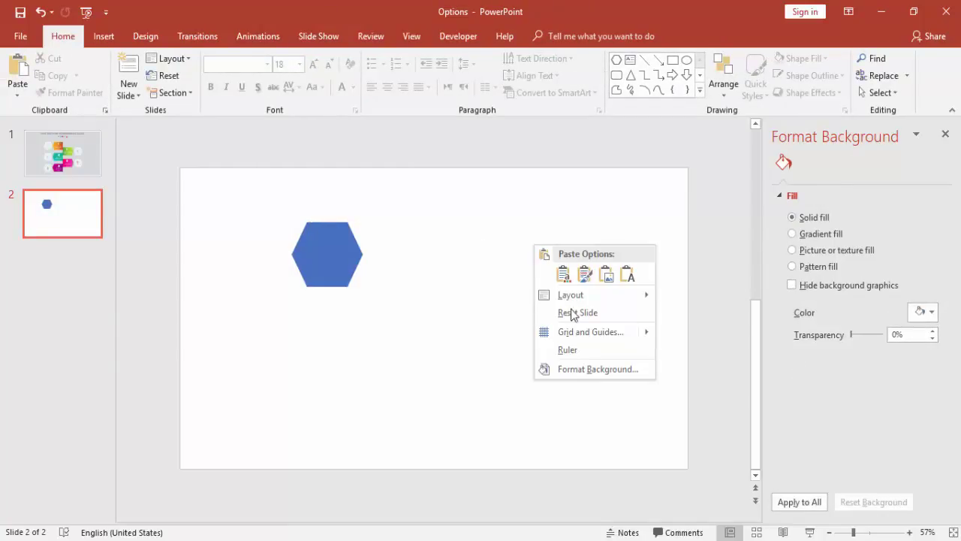
pyautogui.click(621, 369)
pyautogui.click(917, 315)
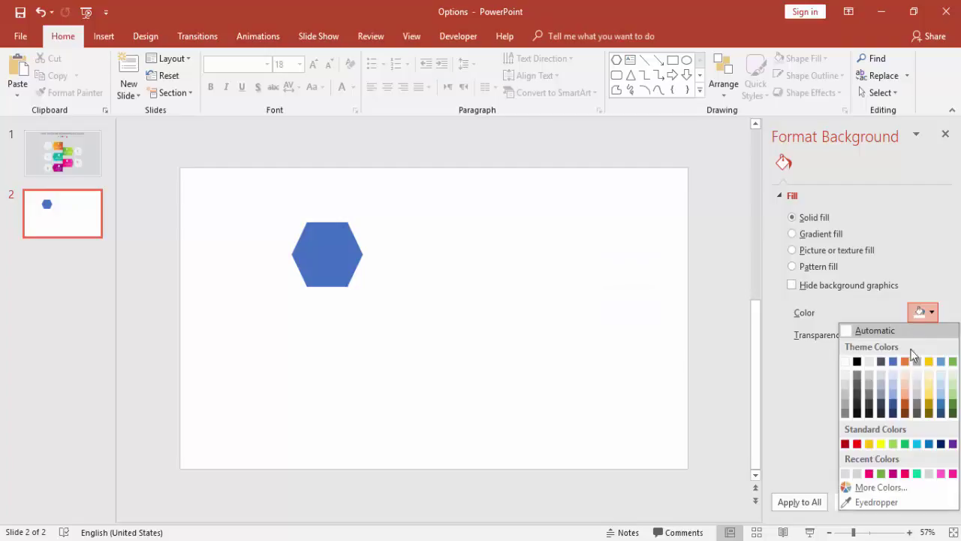
pyautogui.click(846, 474)
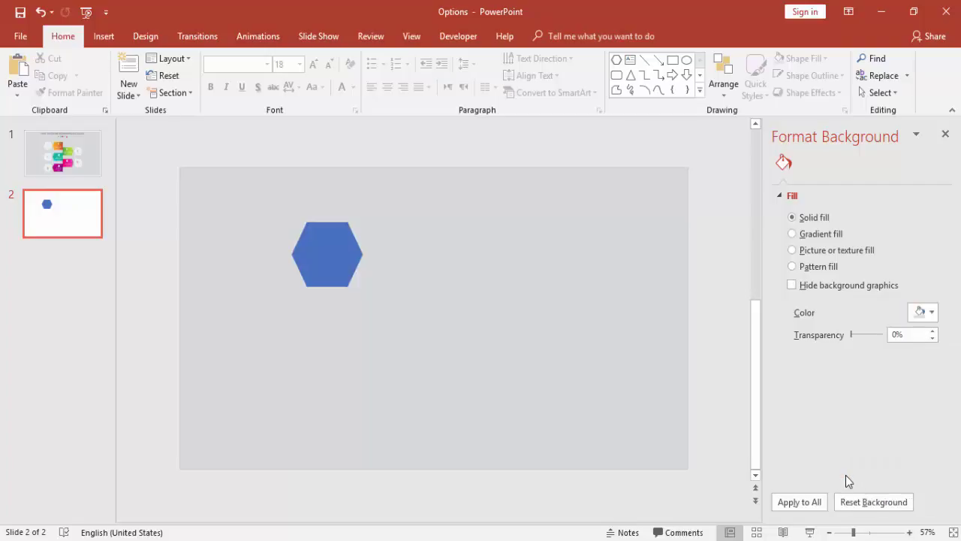
pyautogui.click(932, 315)
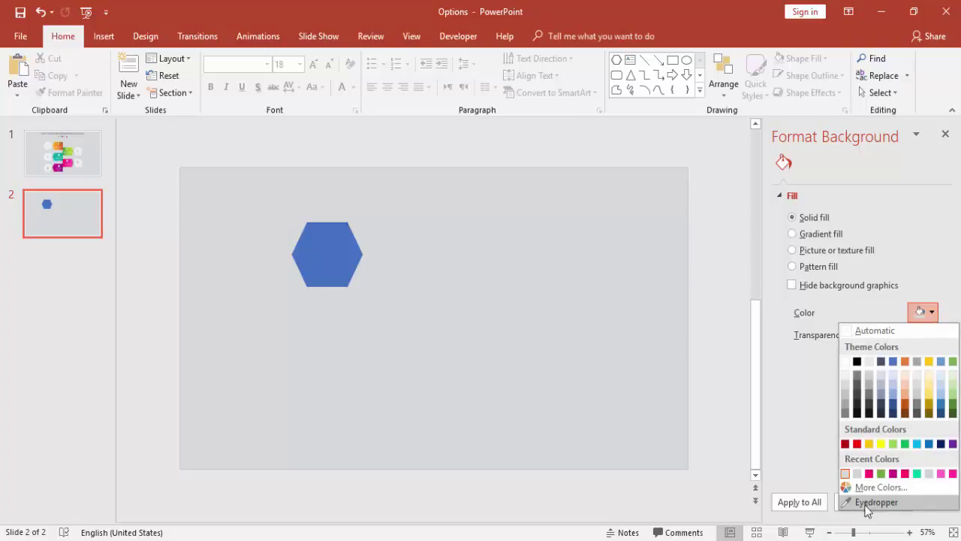
pyautogui.click(883, 490)
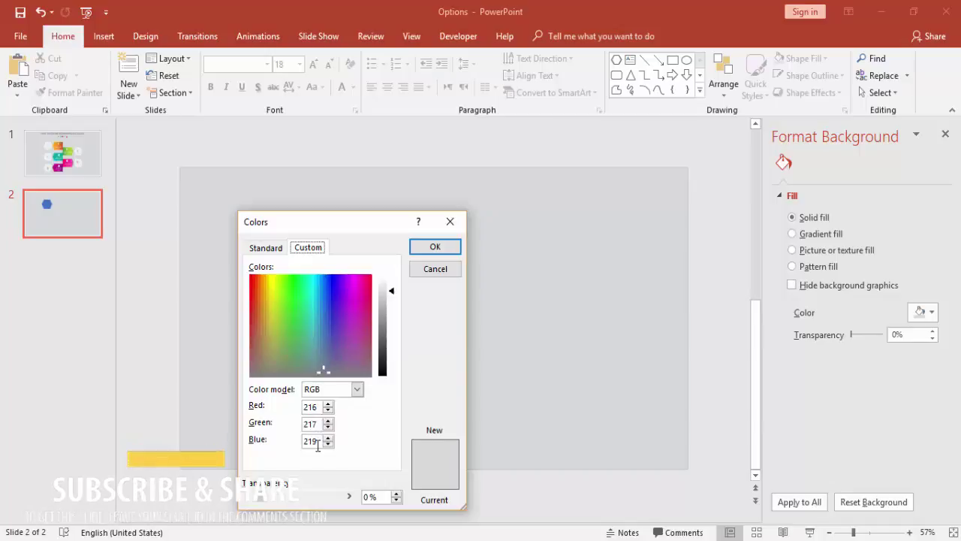
pyautogui.click(436, 269)
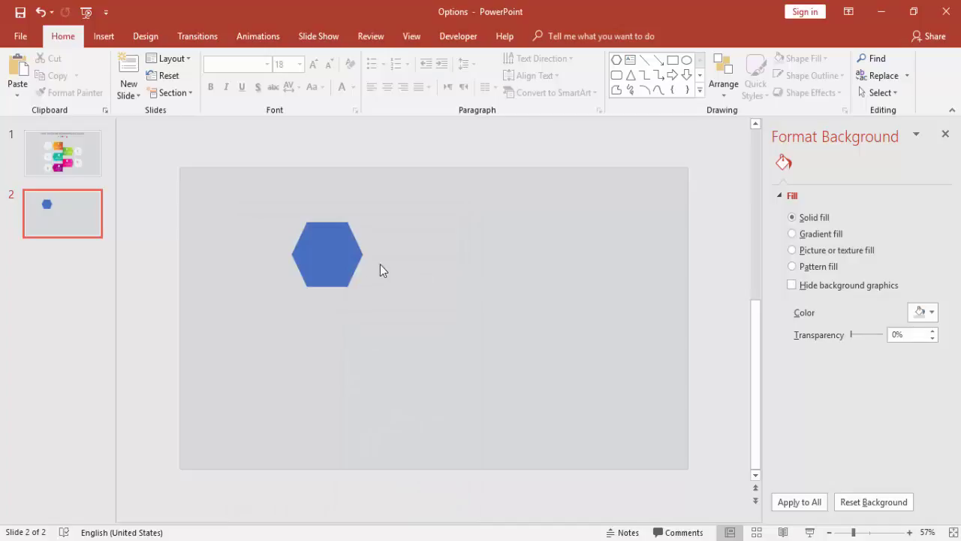
# Step: Change the hexagon's fill from blue to a near-white theme gray and nudge it down-right
pyautogui.click(311, 249)
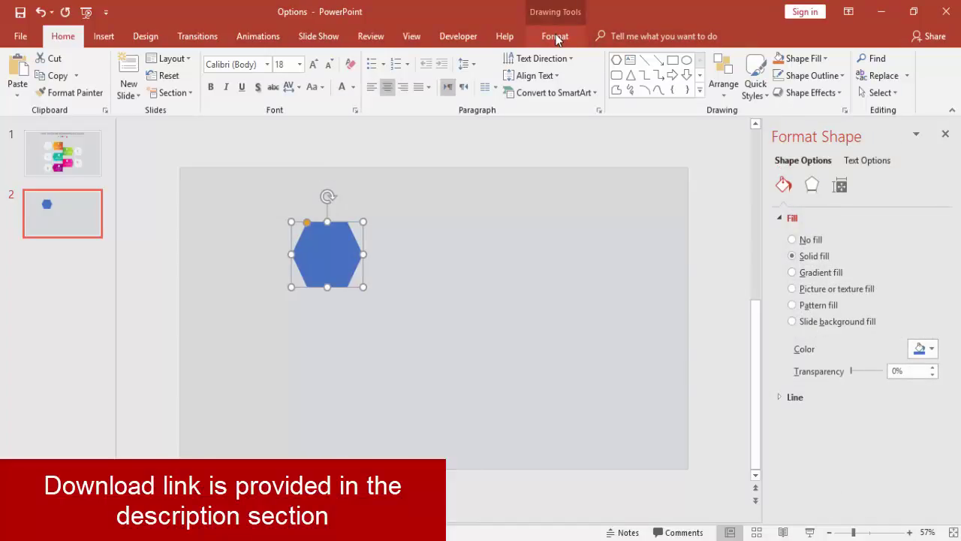
pyautogui.click(930, 350)
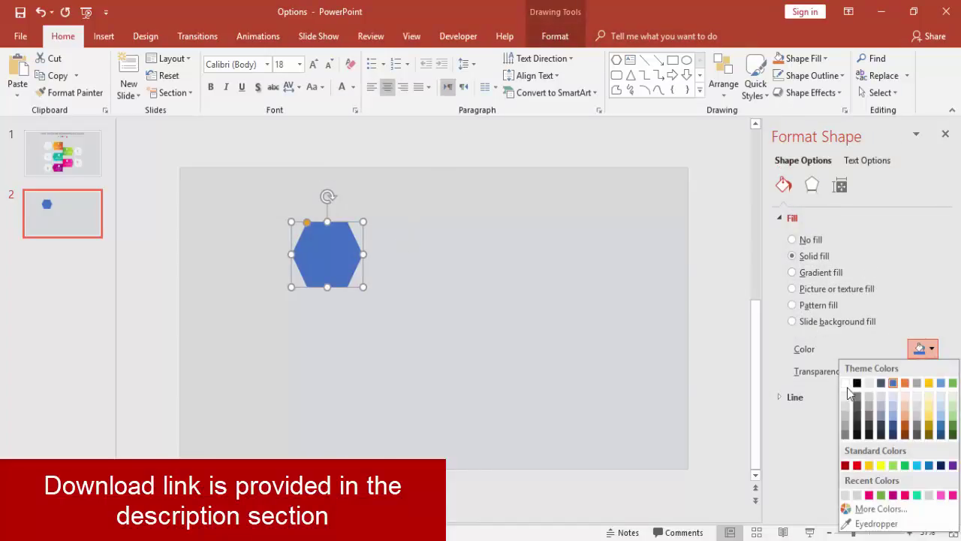
pyautogui.click(846, 396)
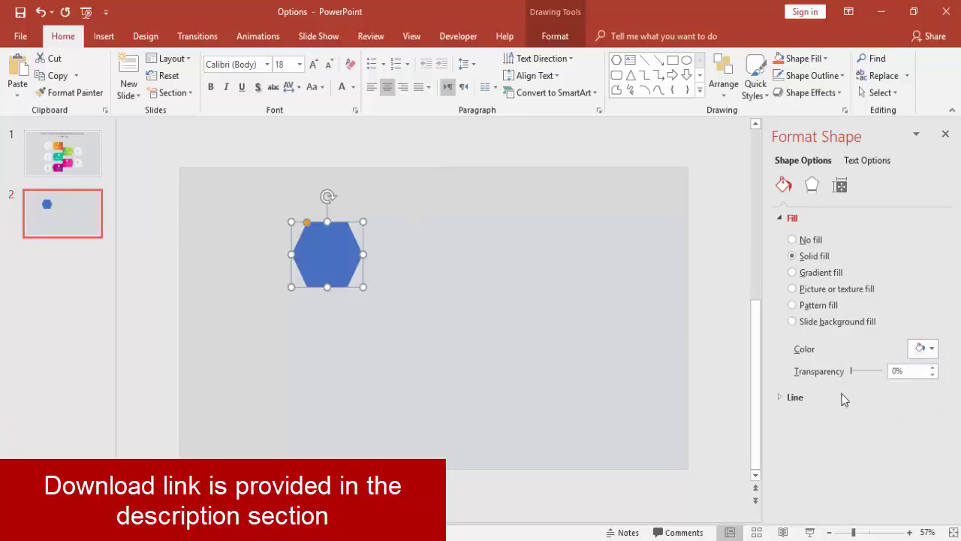
pyautogui.click(524, 302)
pyautogui.moveTo(321, 259)
pyautogui.mouseDown()
pyautogui.moveTo(339, 275)
pyautogui.moveTo(331, 265)
pyautogui.mouseUp()
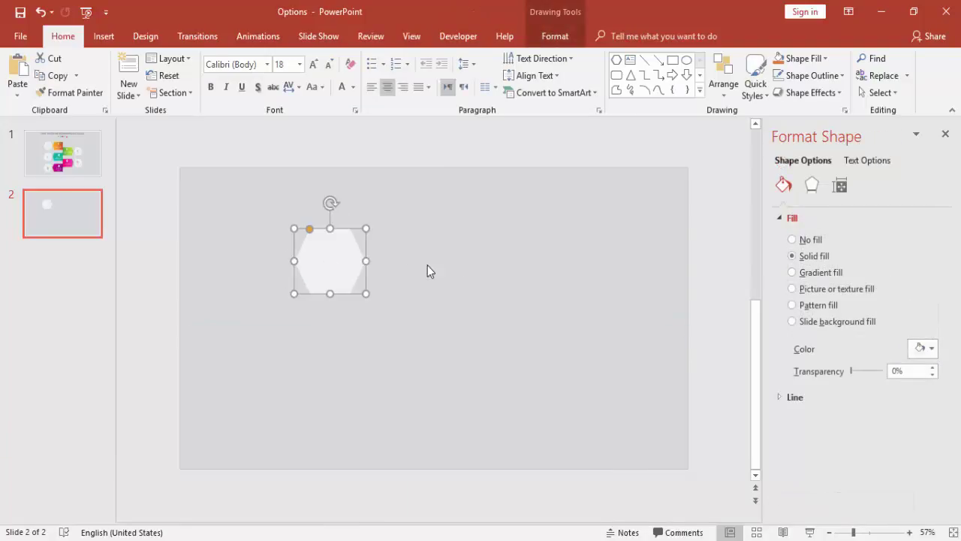
pyautogui.click(475, 263)
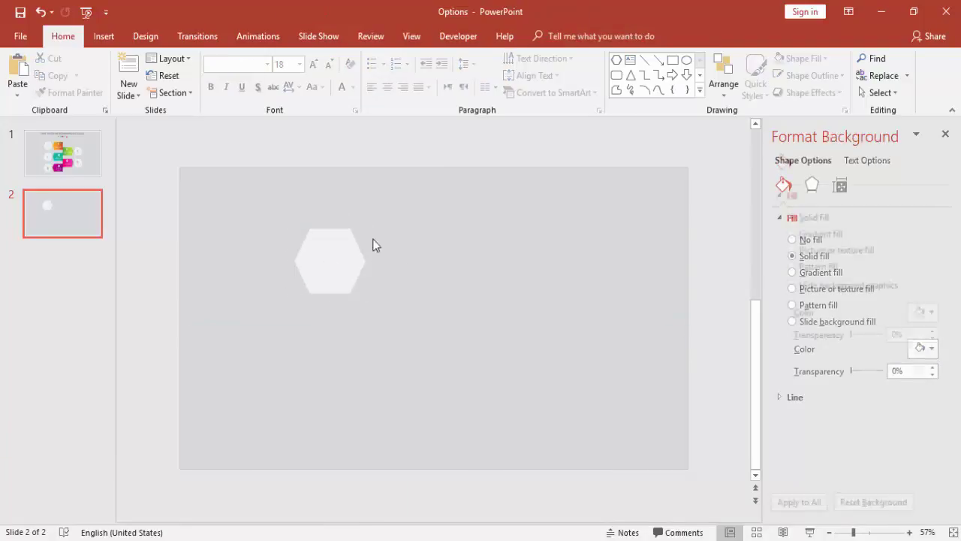
# Step: Draw an Arrow: Pentagon shape to the right of the hexagon
pyautogui.click(105, 37)
pyautogui.click(234, 91)
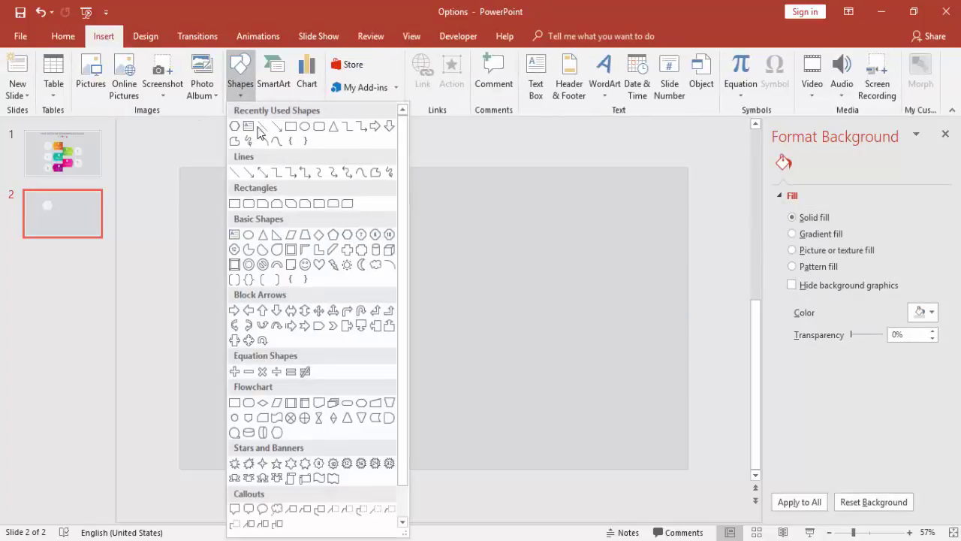
pyautogui.click(319, 326)
pyautogui.moveTo(442, 229)
pyautogui.mouseDown()
pyautogui.moveTo(531, 295)
pyautogui.moveTo(546, 293)
pyautogui.mouseUp()
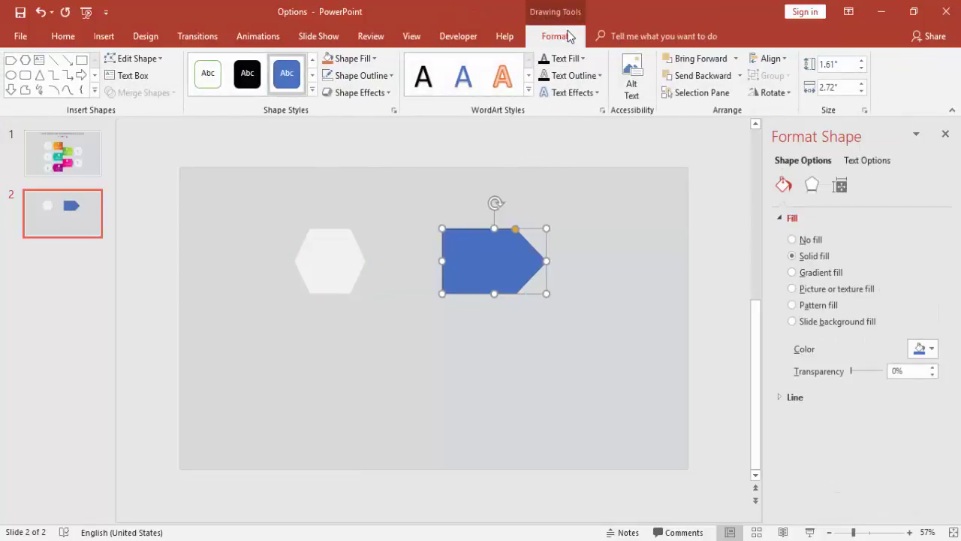
# Step: Flip the arrow horizontally to point left and butt it against the hexagon's right side
pyautogui.click(774, 92)
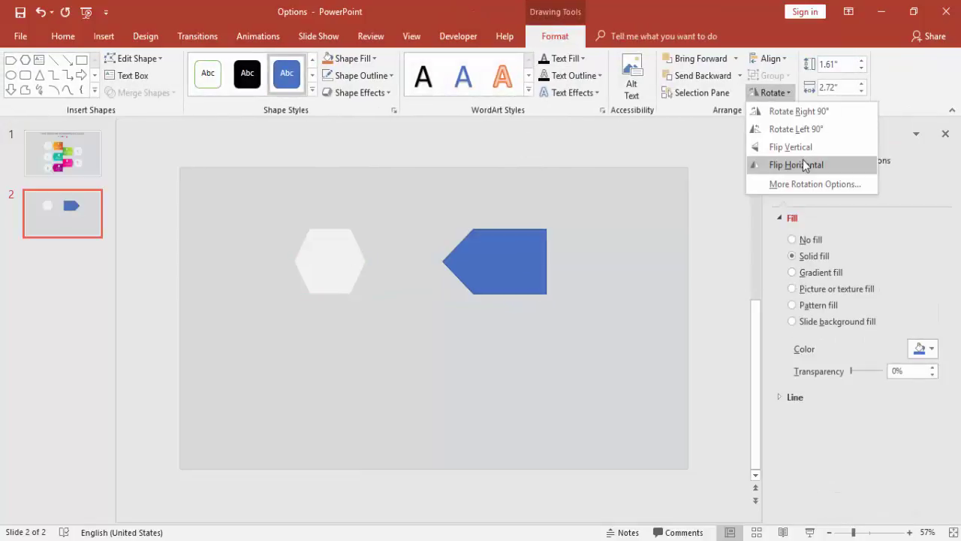
pyautogui.click(811, 171)
pyautogui.moveTo(517, 262); pyautogui.dragTo(441, 256)
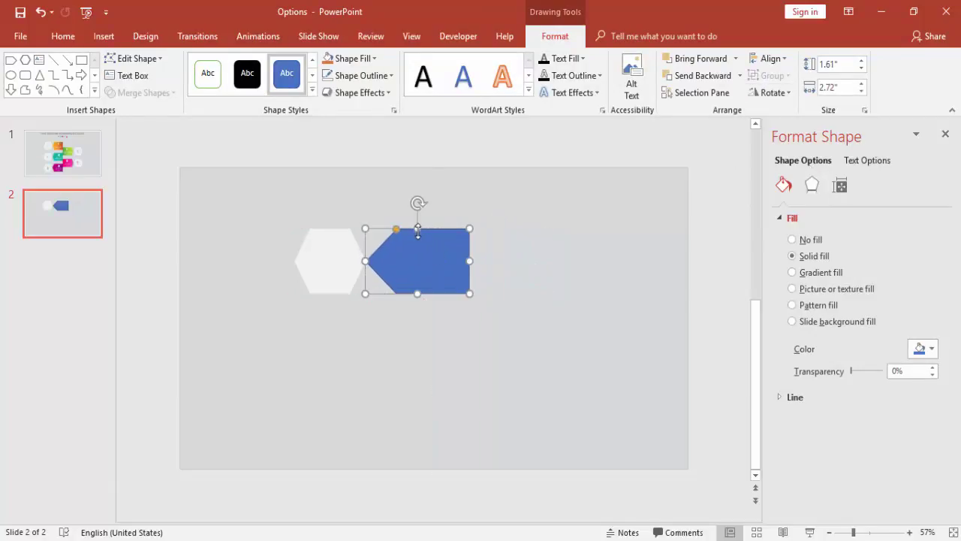
pyautogui.moveTo(419, 224); pyautogui.dragTo(418, 224)
# Step: Zoom to 148% and drag the arrow's yellow handle left for a shallower point
pyautogui.moveTo(416, 293); pyautogui.dragTo(429, 293)
pyautogui.click(872, 532)
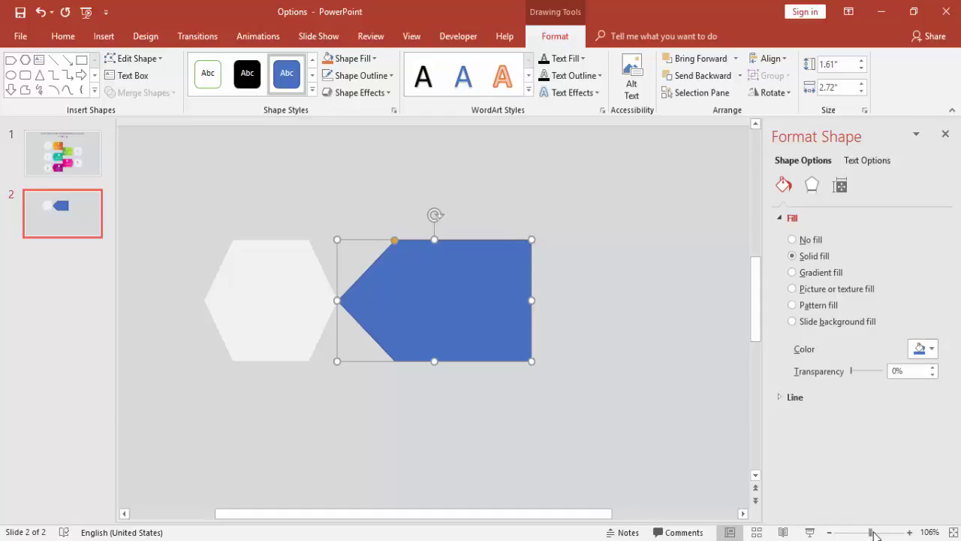
pyautogui.click(874, 531)
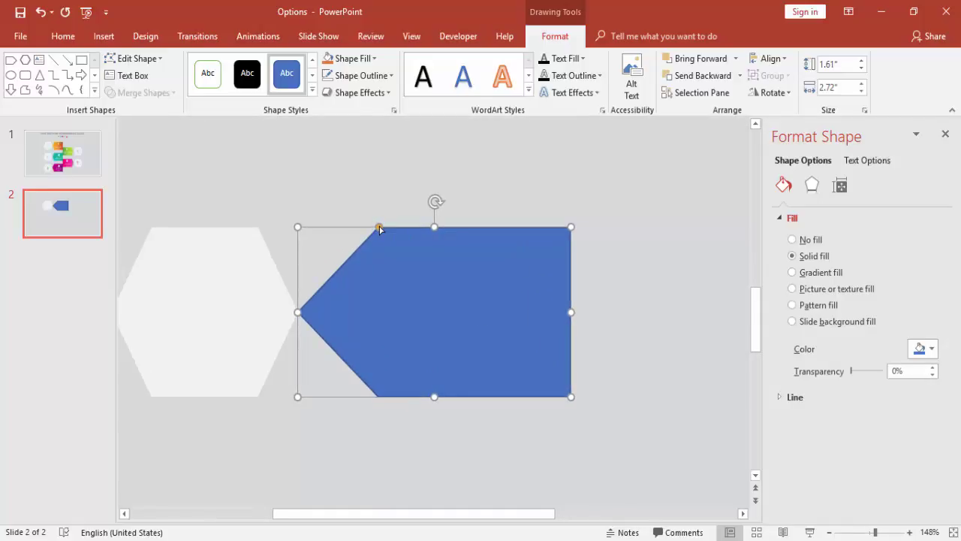
pyautogui.moveTo(379, 228); pyautogui.dragTo(332, 226)
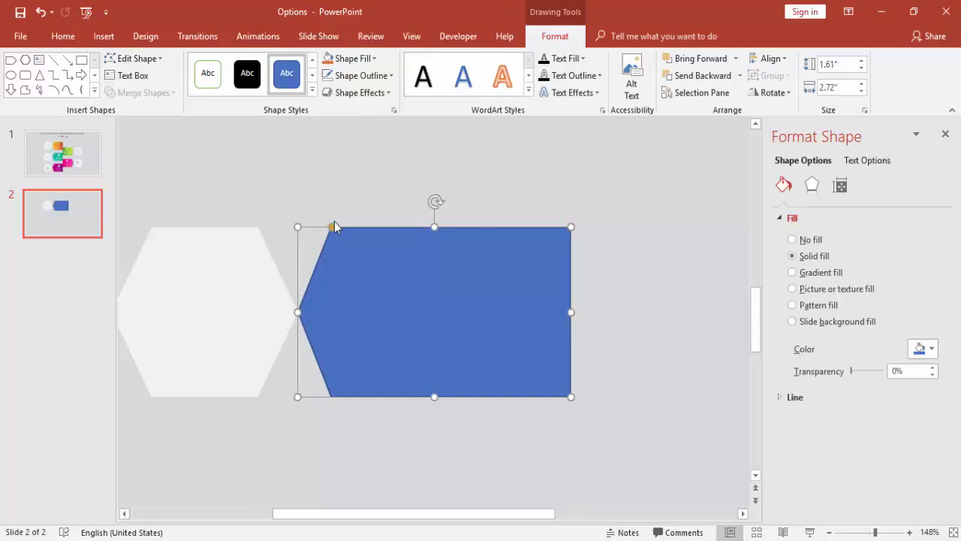
pyautogui.moveTo(330, 227); pyautogui.dragTo(331, 232)
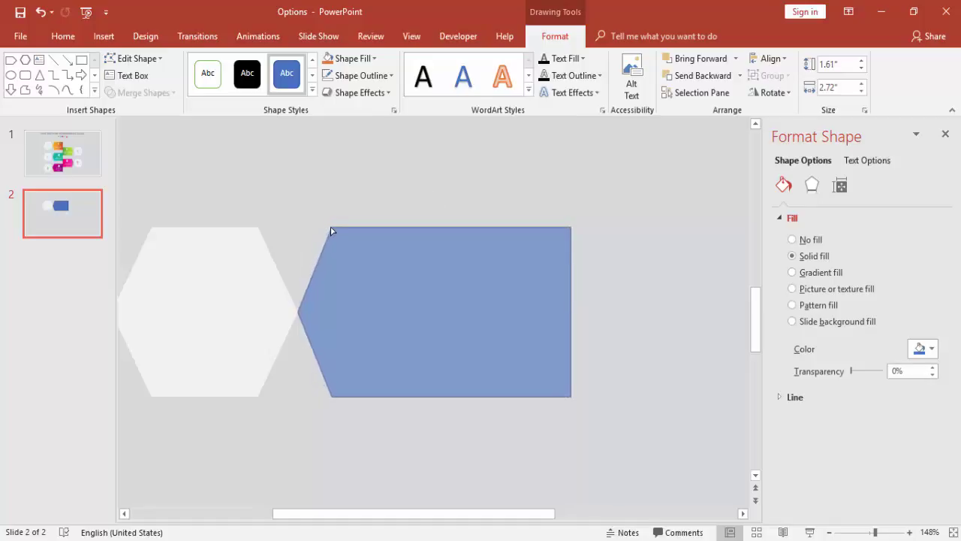
pyautogui.moveTo(331, 231); pyautogui.dragTo(264, 239)
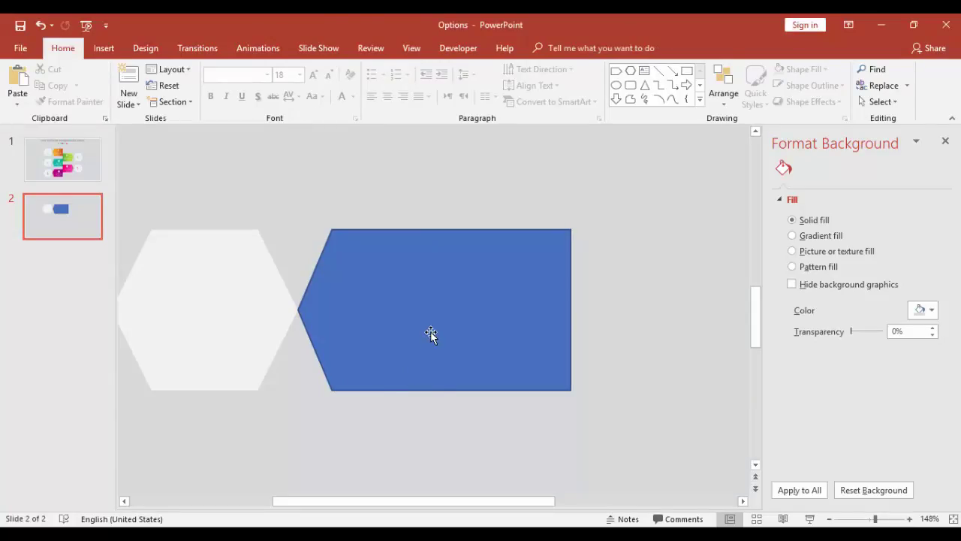
# Step: Set the arrow tab to No Outline and nudge it slightly right
pyautogui.click(408, 244)
pyautogui.click(556, 48)
pyautogui.click(357, 86)
pyautogui.click(387, 238)
pyautogui.click(511, 208)
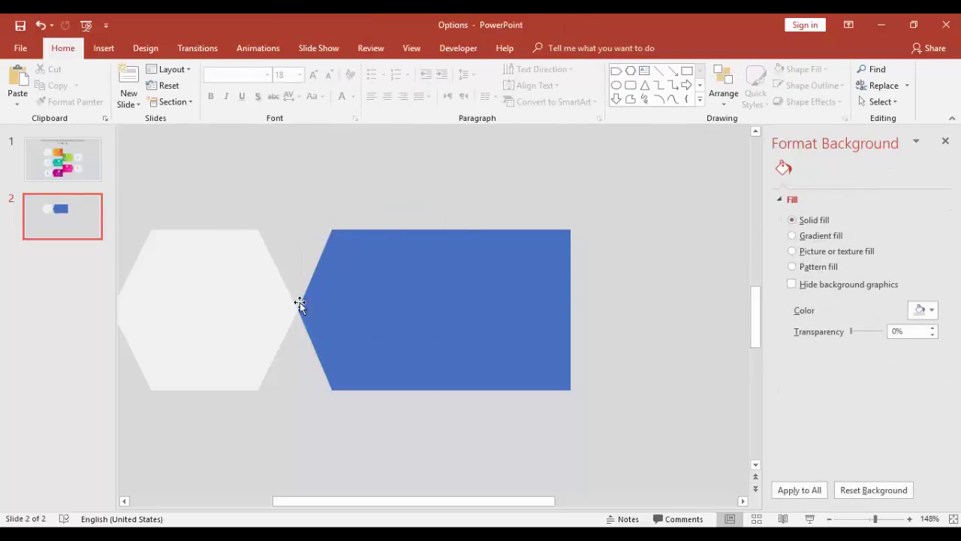
pyautogui.moveTo(380, 322)
pyautogui.mouseDown()
pyautogui.moveTo(406, 322)
pyautogui.moveTo(375, 324)
pyautogui.mouseUp()
pyautogui.click(631, 289)
# Step: Fill the arrow tab with the hexagon's near-white light gray
pyautogui.click(381, 272)
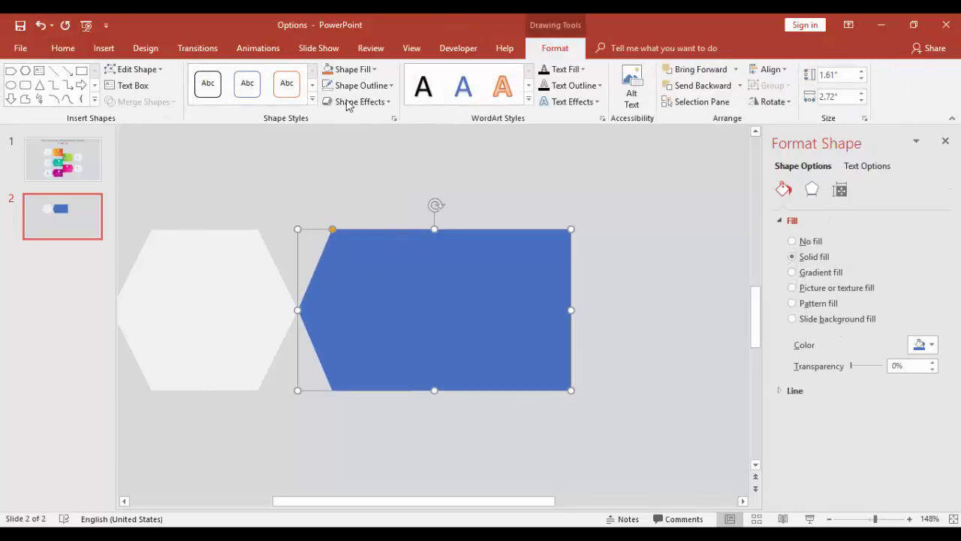
pyautogui.click(346, 69)
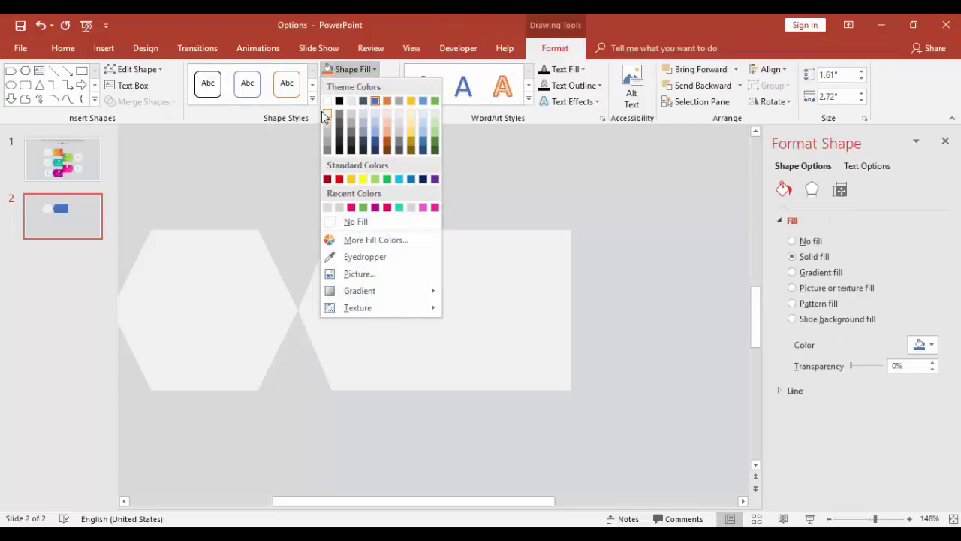
pyautogui.click(327, 113)
pyautogui.click(438, 158)
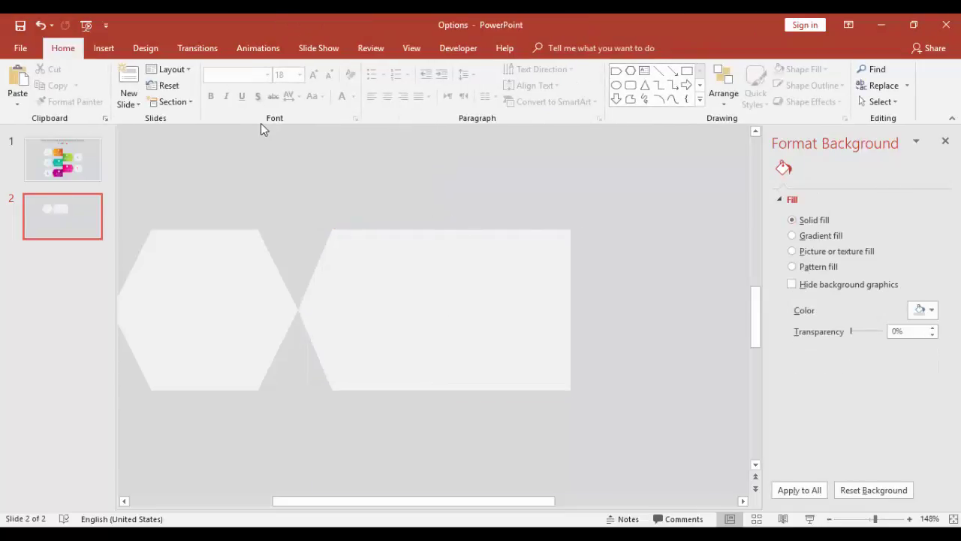
pyautogui.click(103, 49)
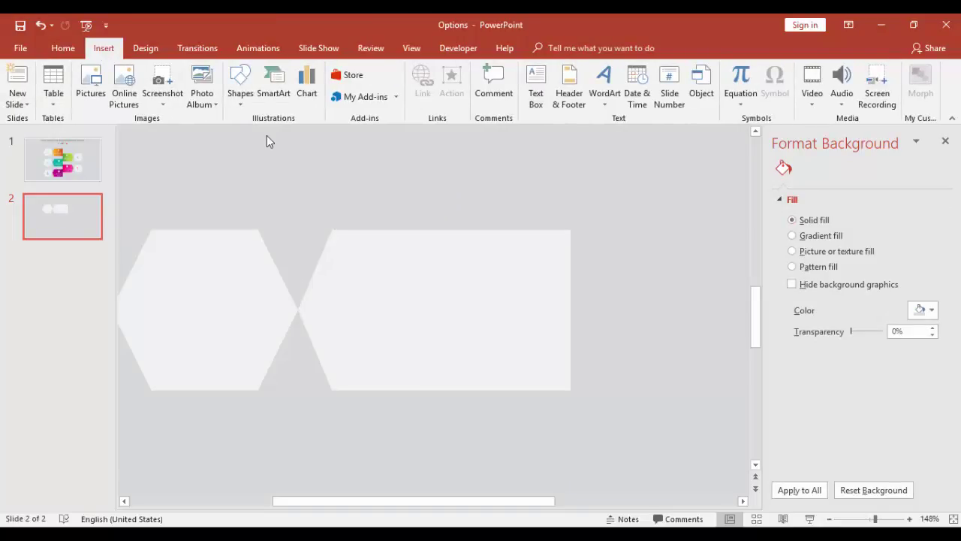
# Step: Draw a thin rectangle bar between the shapes with no outline and a dark gray fill
pyautogui.click(241, 107)
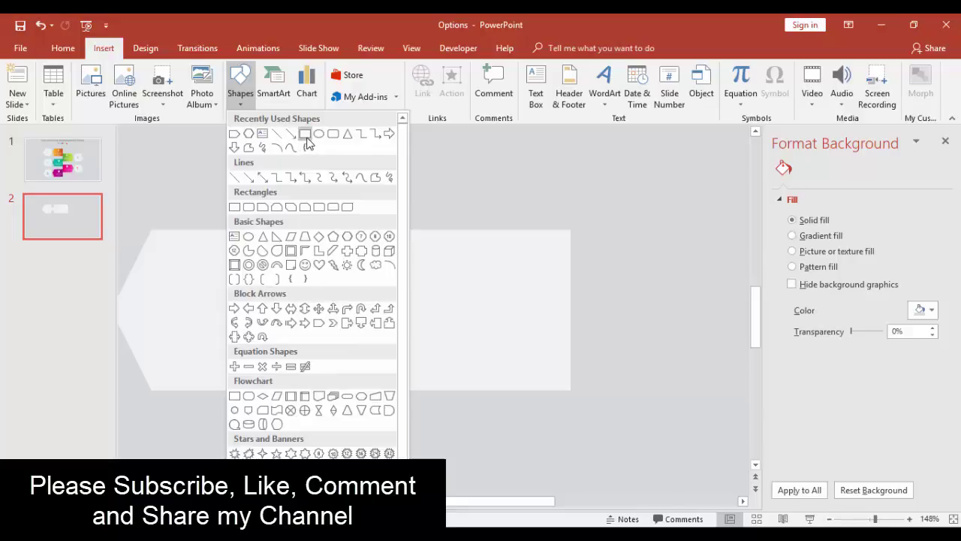
pyautogui.click(305, 136)
pyautogui.moveTo(255, 229); pyautogui.dragTo(289, 390)
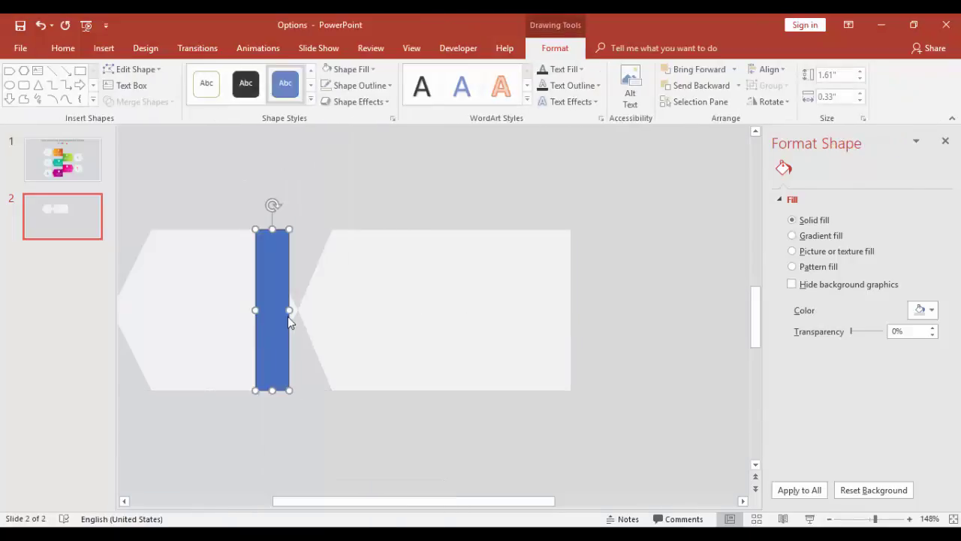
pyautogui.moveTo(289, 310); pyautogui.dragTo(259, 316)
pyautogui.click(355, 85)
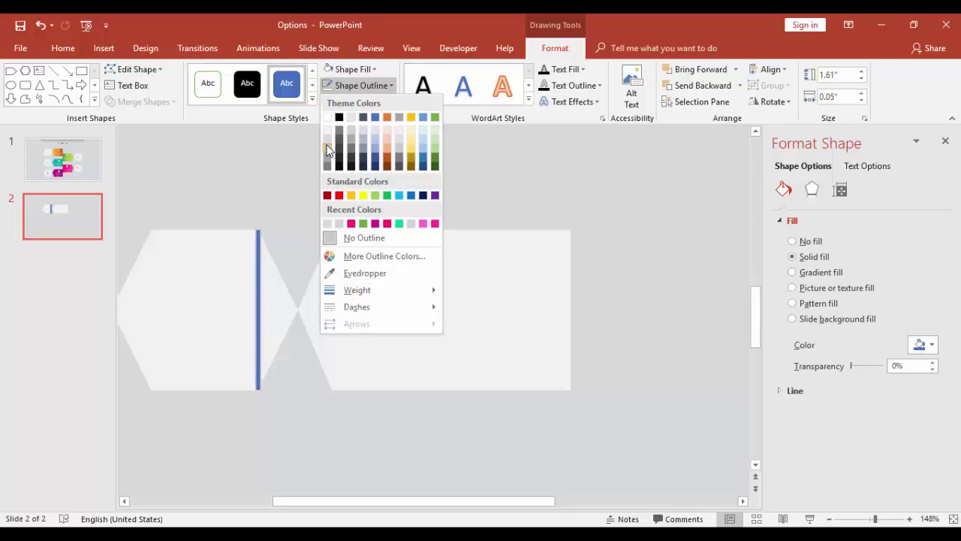
pyautogui.click(328, 150)
pyautogui.click(354, 85)
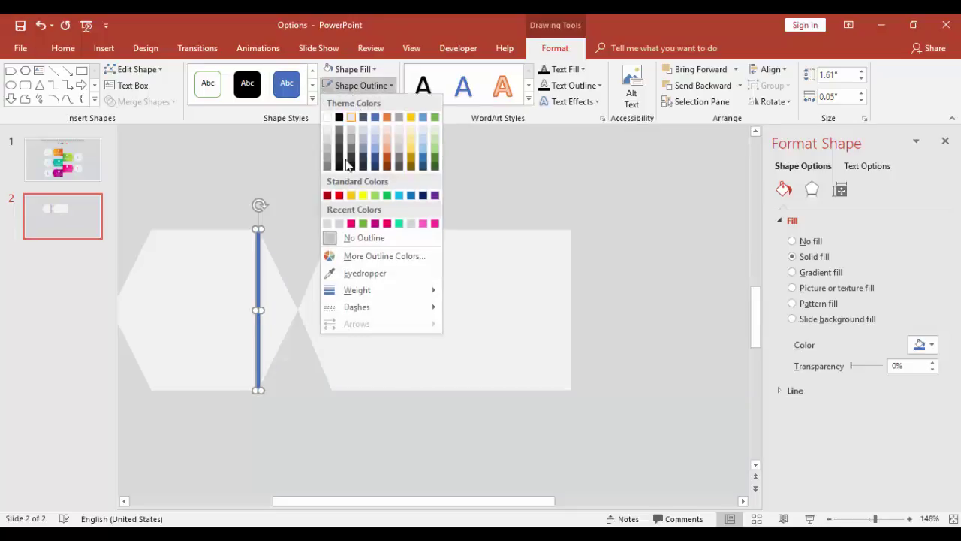
pyautogui.click(349, 238)
pyautogui.click(350, 69)
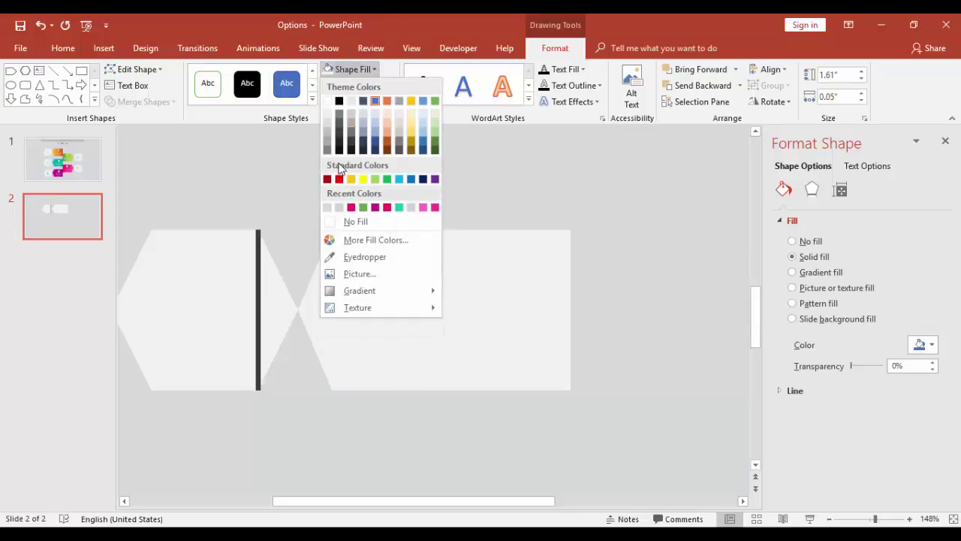
pyautogui.click(328, 137)
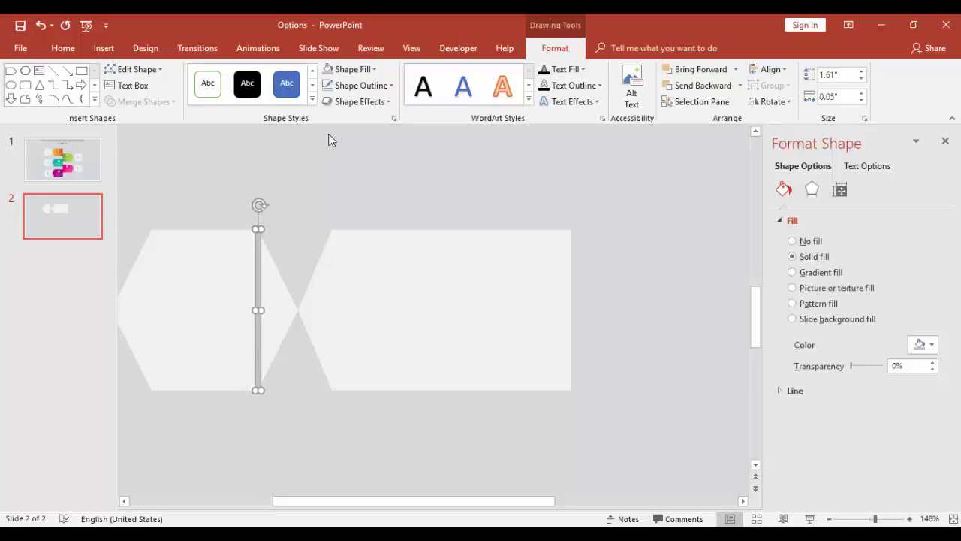
# Step: Rotate the bar 30° counterclockwise with Alt+Arrow keys and move it onto the gap
pyautogui.hotkey('alt', 'Left')
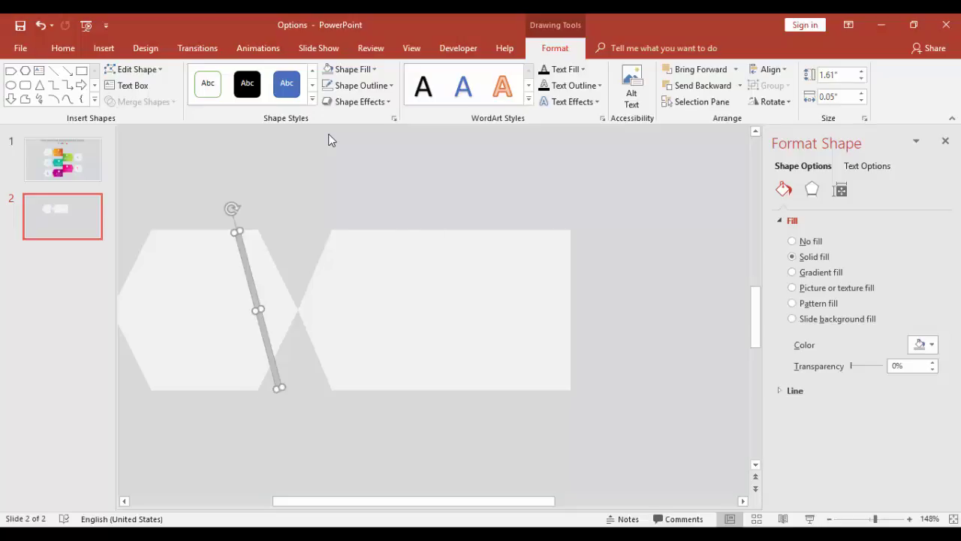
pyautogui.hotkey('alt', 'Left')
pyautogui.hotkey('alt', 'Right')
pyautogui.hotkey('alt', 'Left')
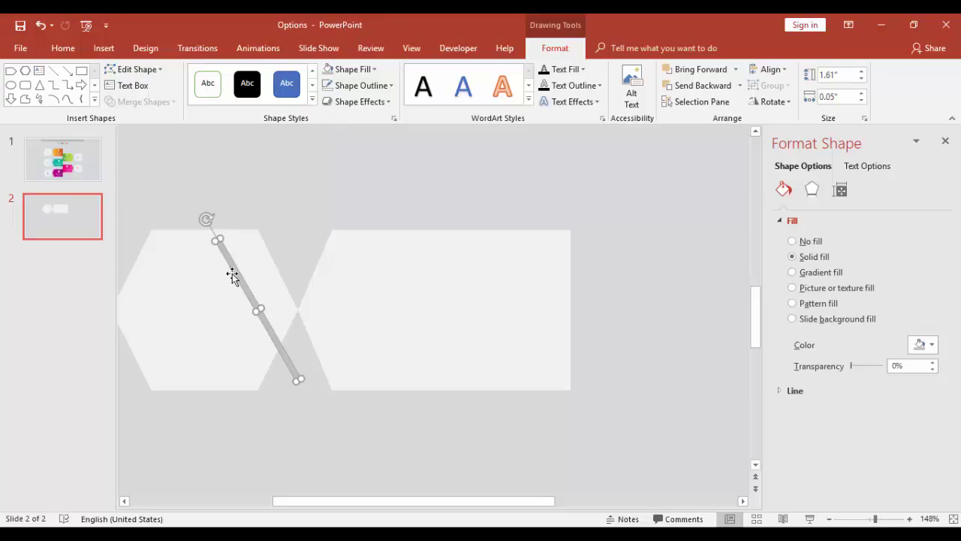
pyautogui.moveTo(237, 274); pyautogui.dragTo(272, 261)
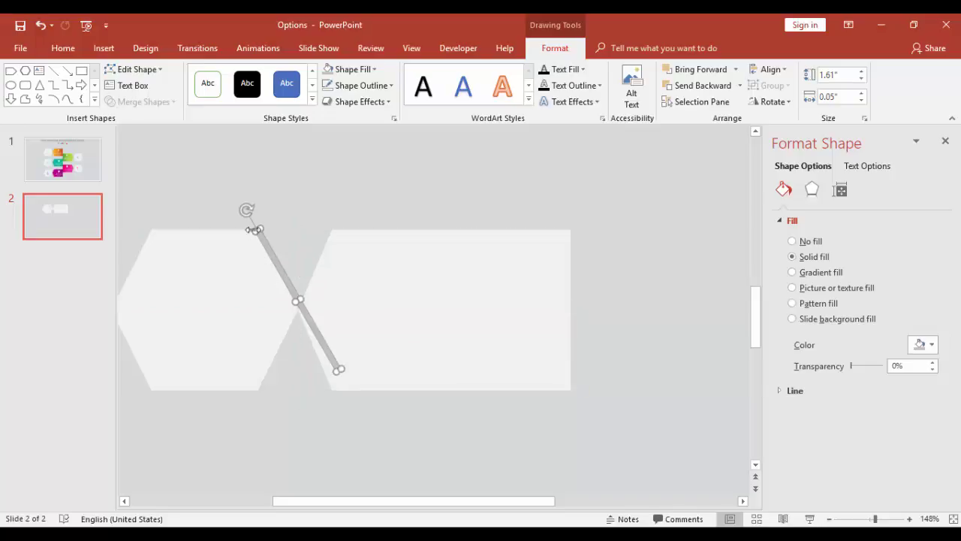
pyautogui.moveTo(247, 209); pyautogui.dragTo(261, 208)
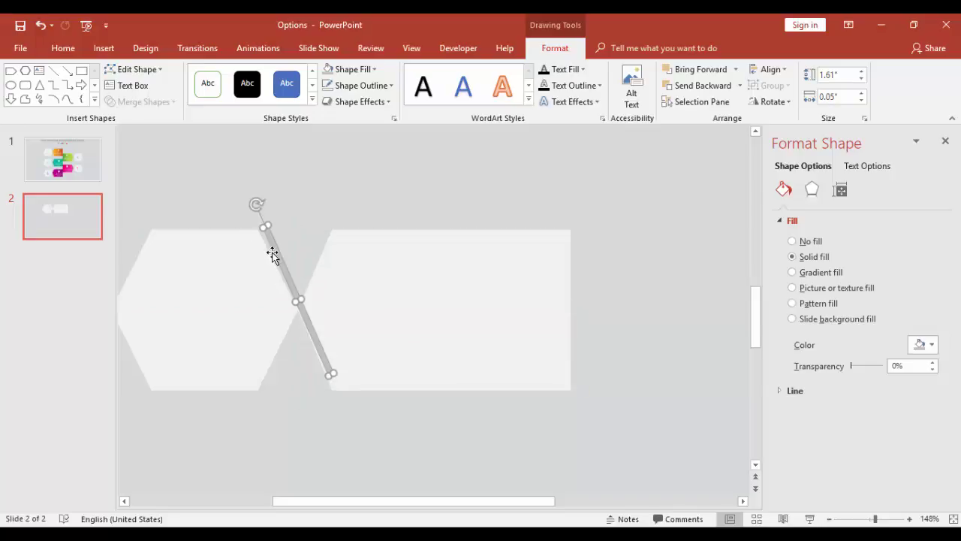
pyautogui.moveTo(275, 260); pyautogui.dragTo(271, 257)
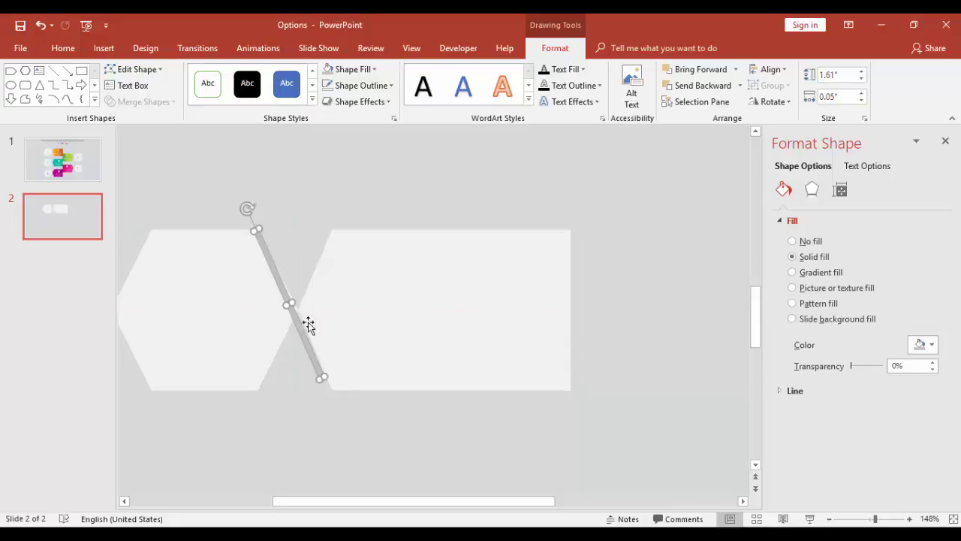
# Step: Lengthen, widen and re-tilt the bar to lie along the seam at 1.77" by 0.08"
pyautogui.moveTo(325, 379); pyautogui.dragTo(336, 388)
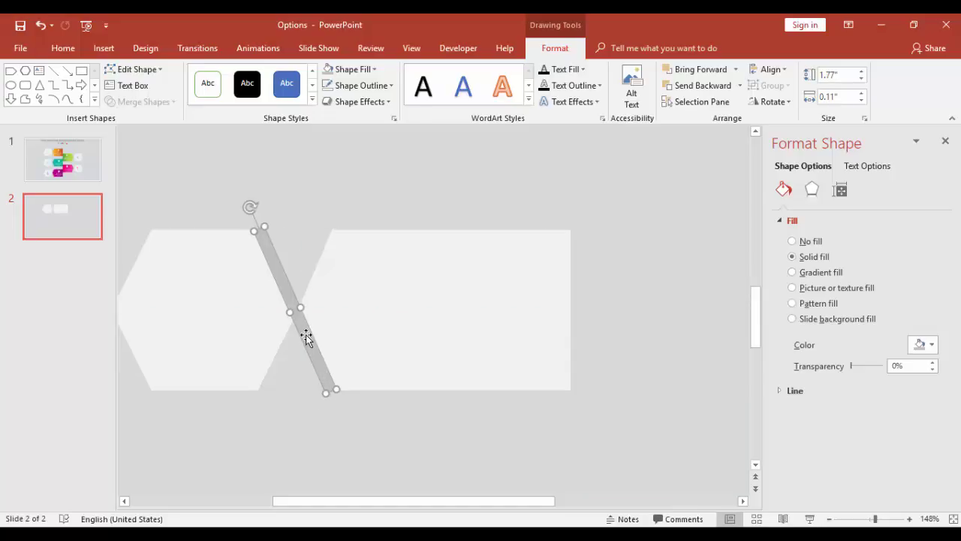
pyautogui.moveTo(299, 311); pyautogui.dragTo(296, 311)
pyautogui.click(290, 269)
pyautogui.click(281, 281)
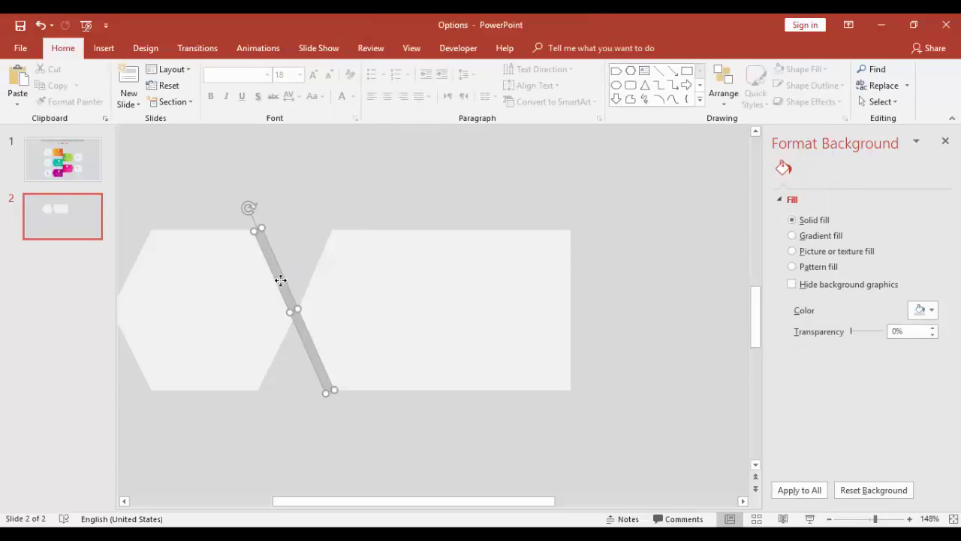
pyautogui.moveTo(242, 204); pyautogui.dragTo(246, 208)
pyautogui.click(326, 205)
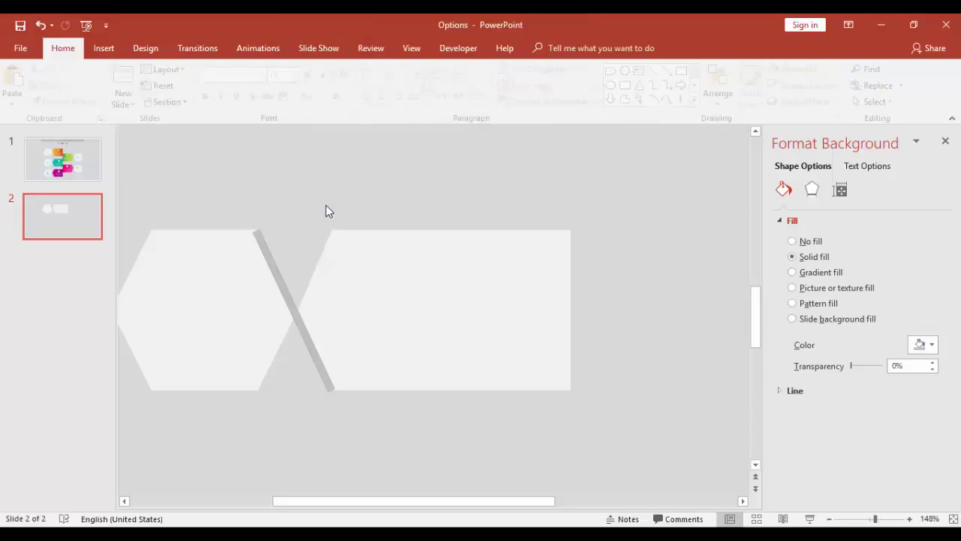
pyautogui.click(257, 240)
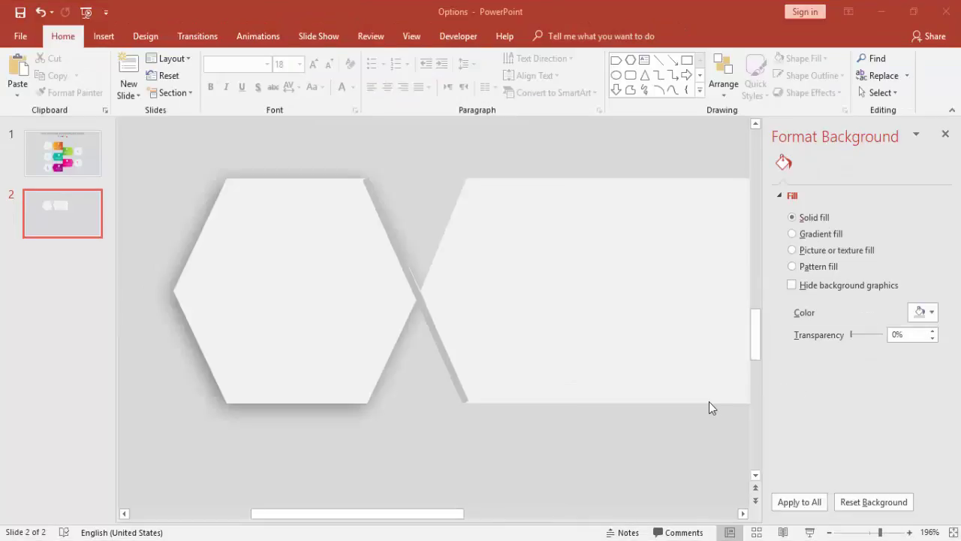
# Step: Give the arrow tab a two-stop gradient fill with a red right stop
pyautogui.click(550, 233)
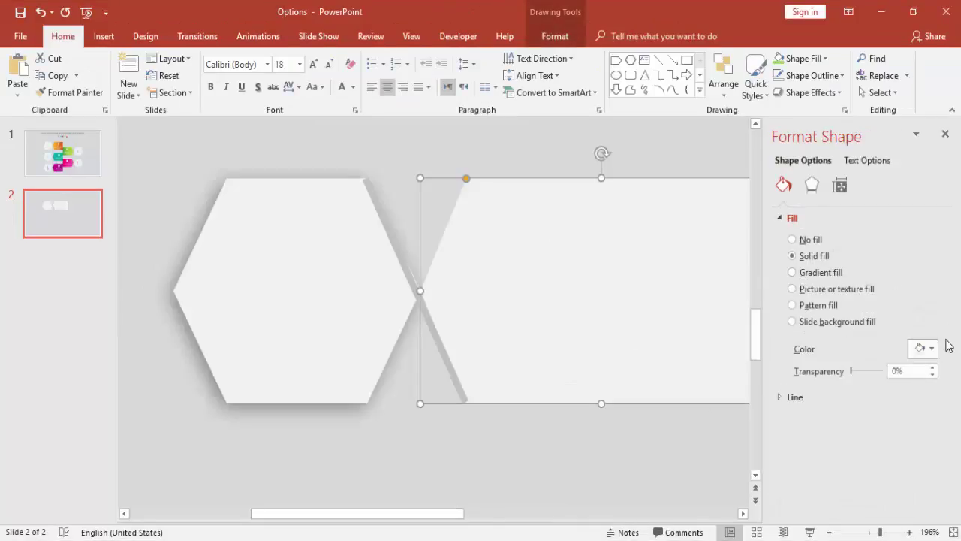
pyautogui.click(820, 272)
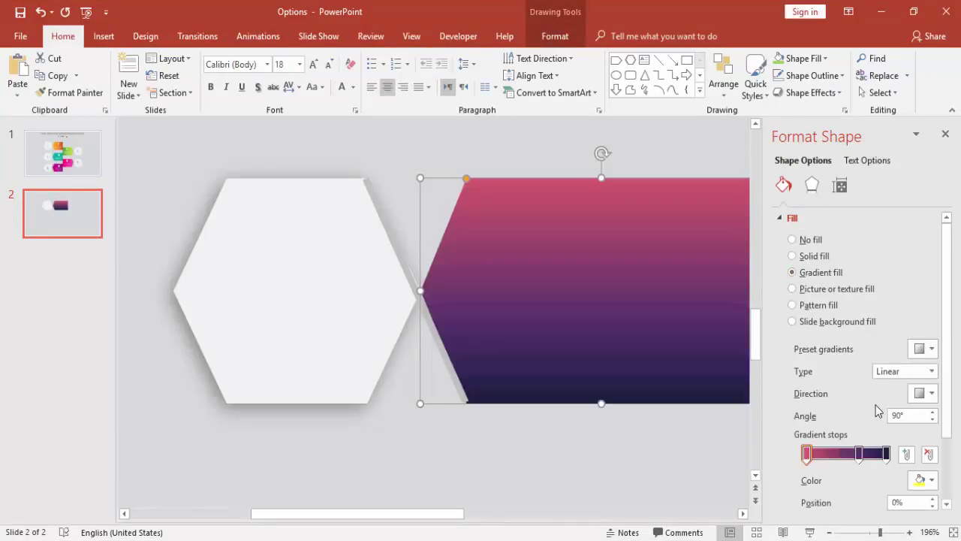
pyautogui.click(929, 454)
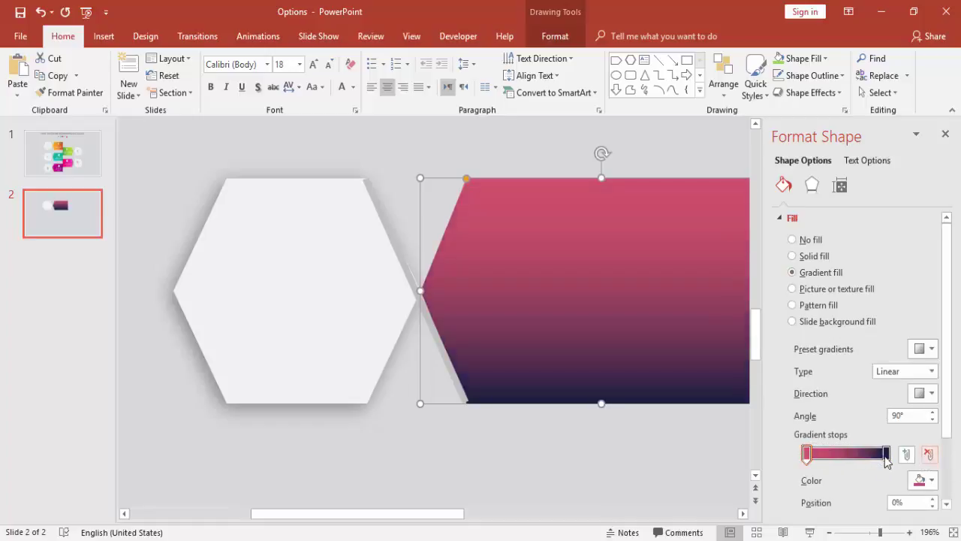
pyautogui.click(886, 454)
pyautogui.click(932, 481)
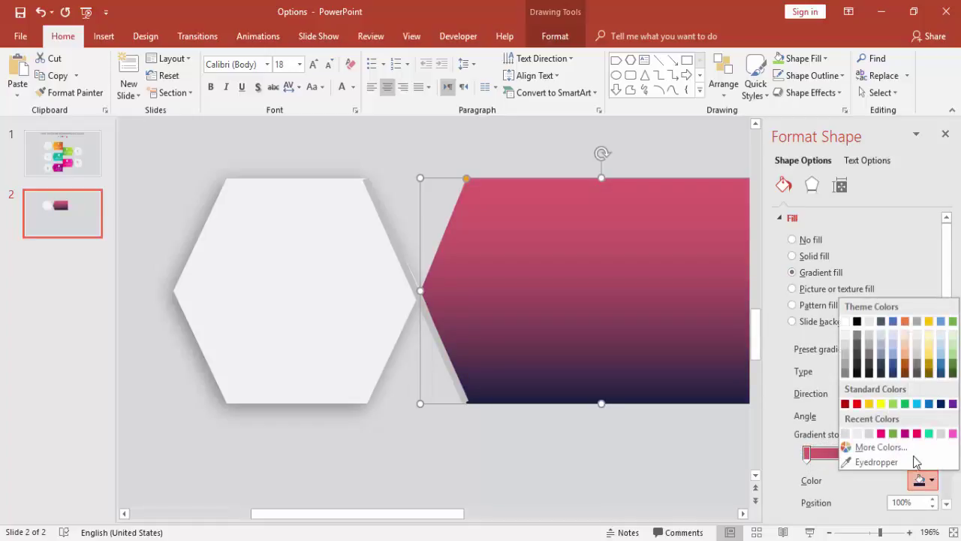
pyautogui.click(874, 453)
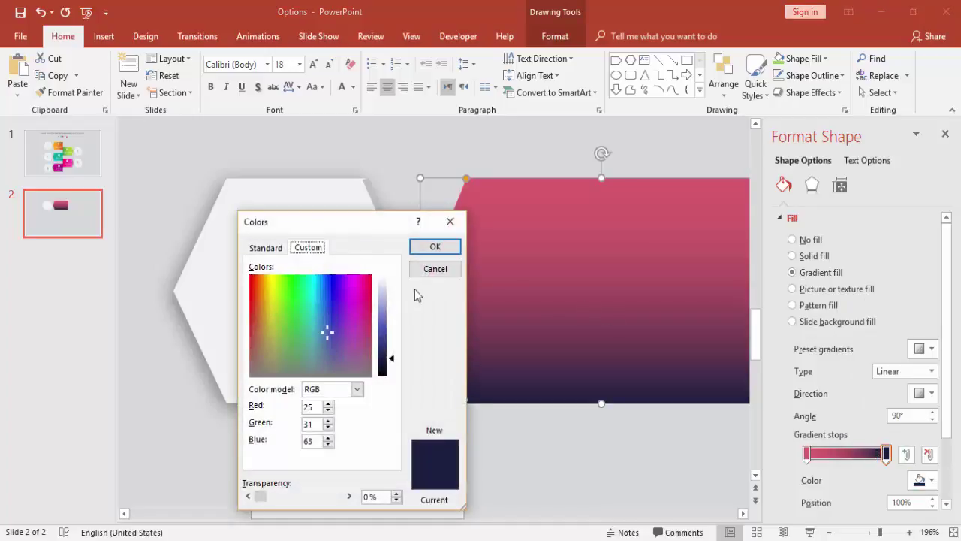
pyautogui.click(265, 250)
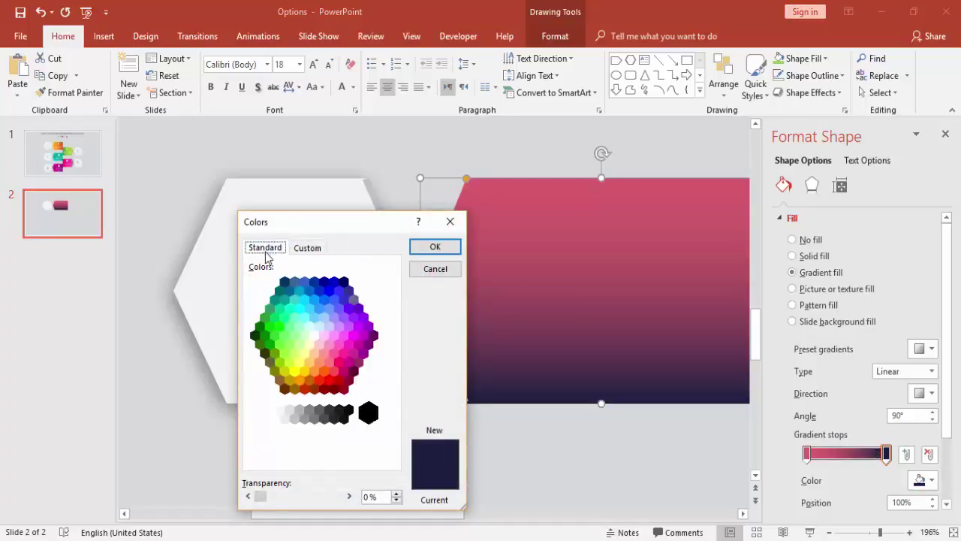
pyautogui.click(321, 383)
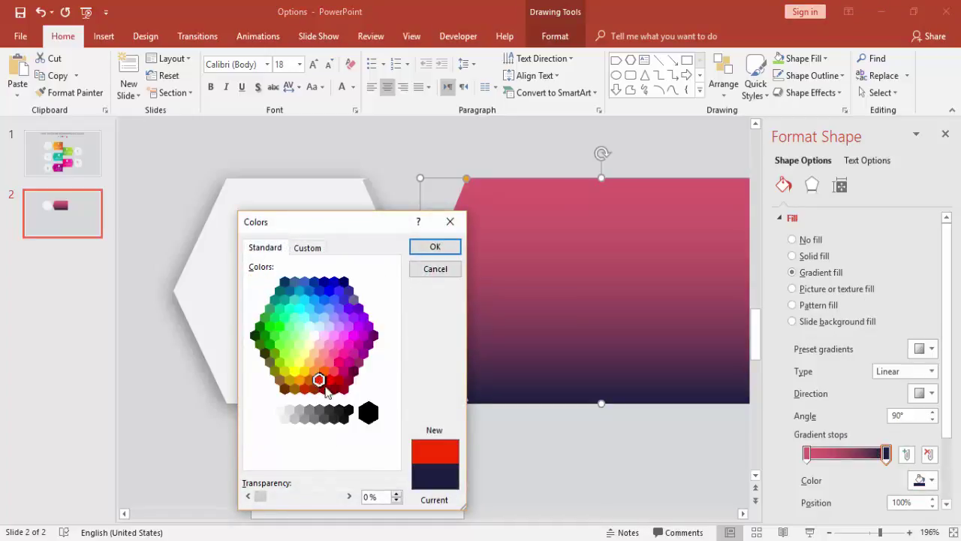
pyautogui.click(435, 246)
# Step: Set the gradient direction to Linear Left (180°)
pyautogui.click(933, 393)
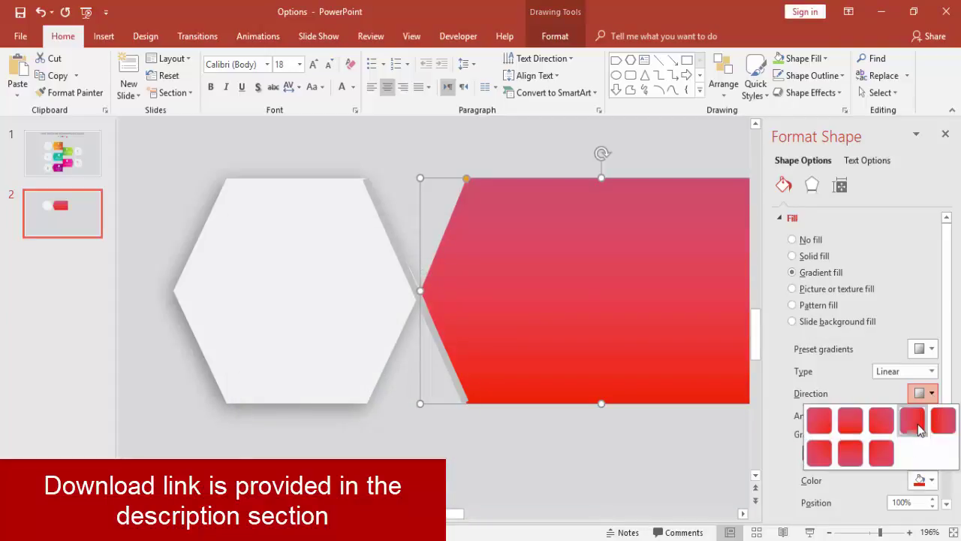
pyautogui.click(915, 422)
pyautogui.click(933, 394)
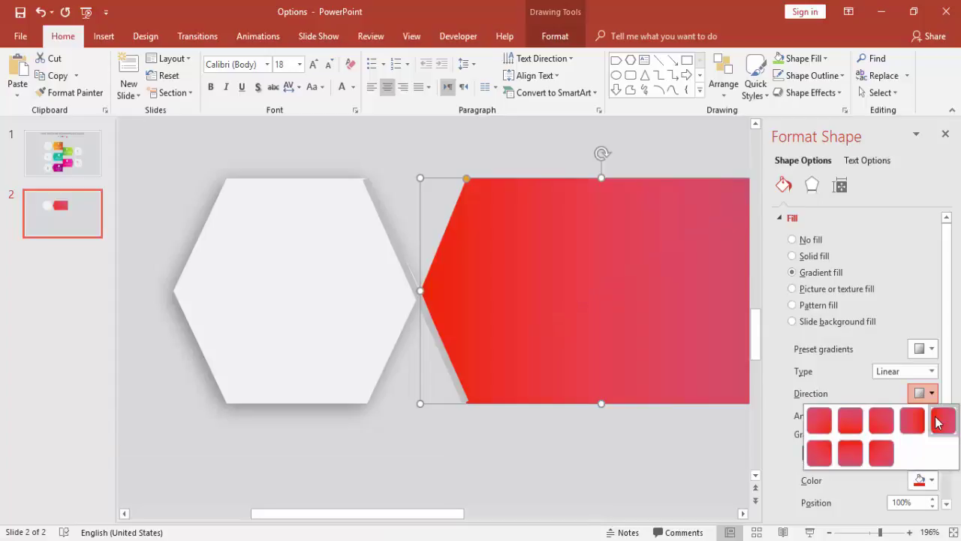
pyautogui.click(914, 422)
pyautogui.click(931, 394)
pyautogui.click(943, 421)
# Step: Make the left gradient stop yellow and preview the yellow-to-red arrow
pyautogui.click(806, 453)
pyautogui.click(928, 480)
pyautogui.click(858, 444)
pyautogui.click(275, 251)
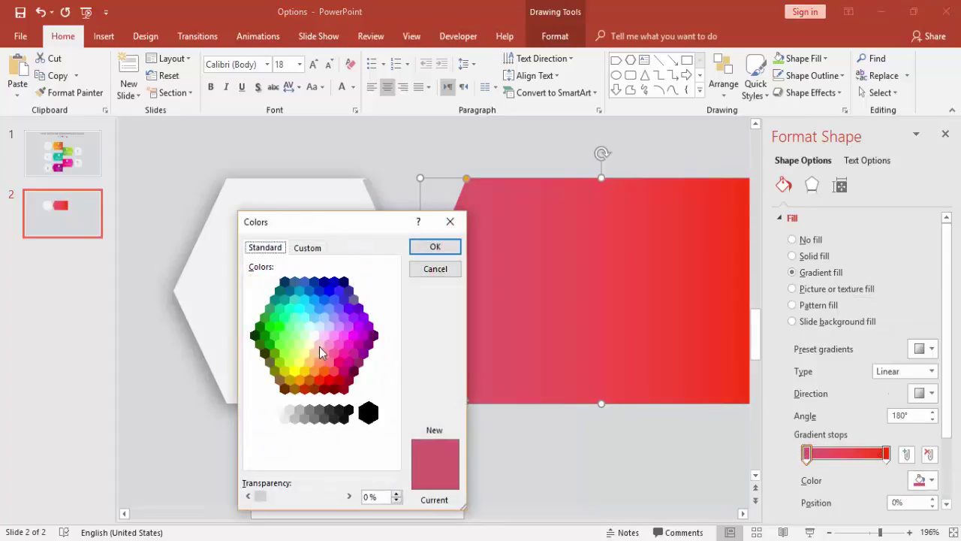
pyautogui.click(314, 371)
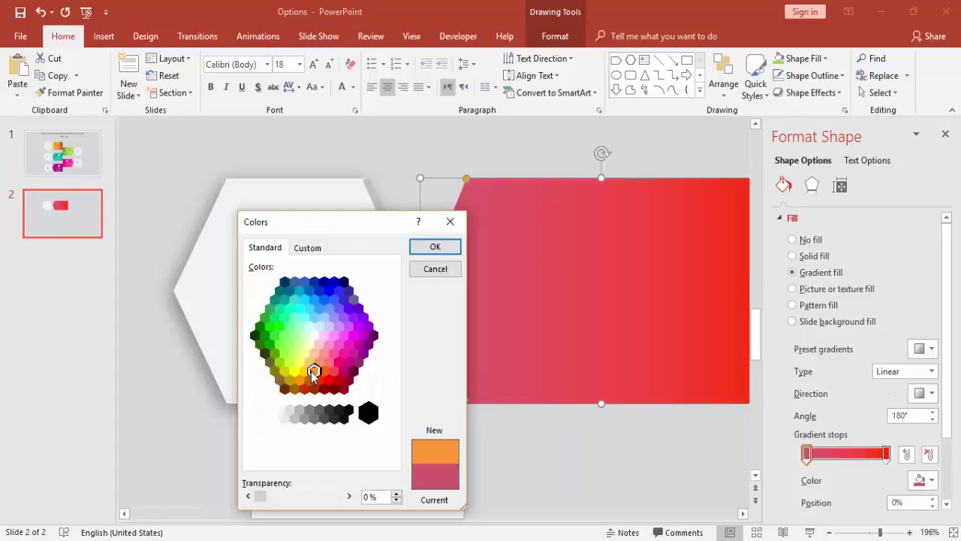
pyautogui.click(304, 371)
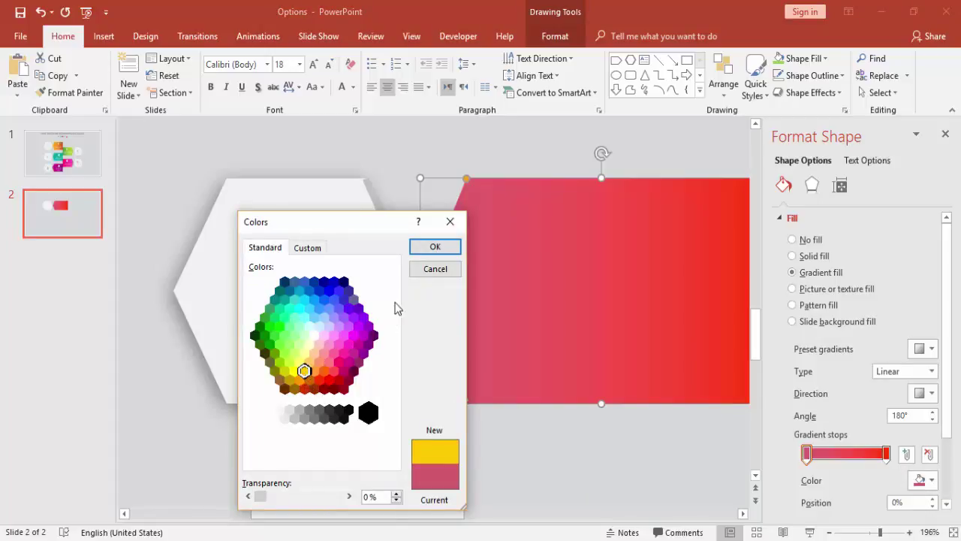
pyautogui.click(427, 251)
pyautogui.click(637, 451)
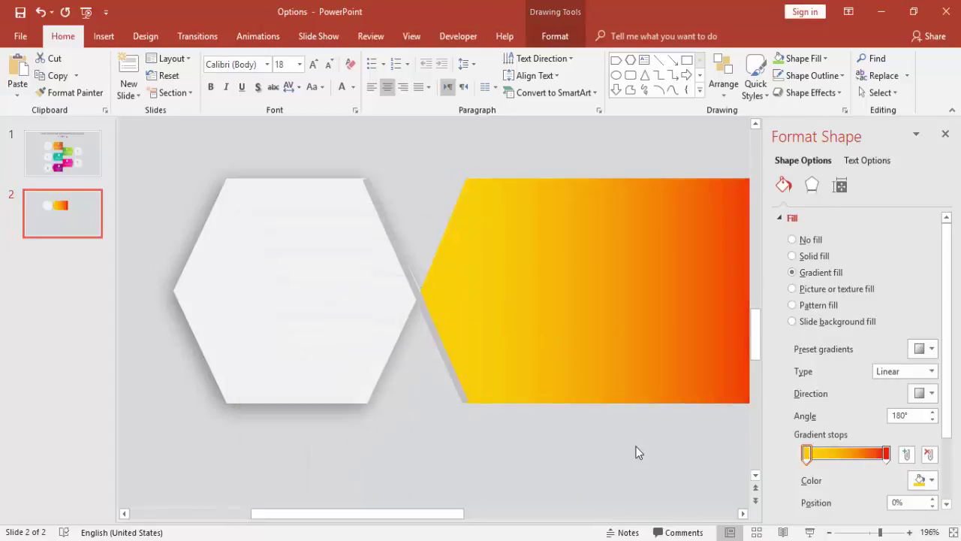
pyautogui.click(616, 302)
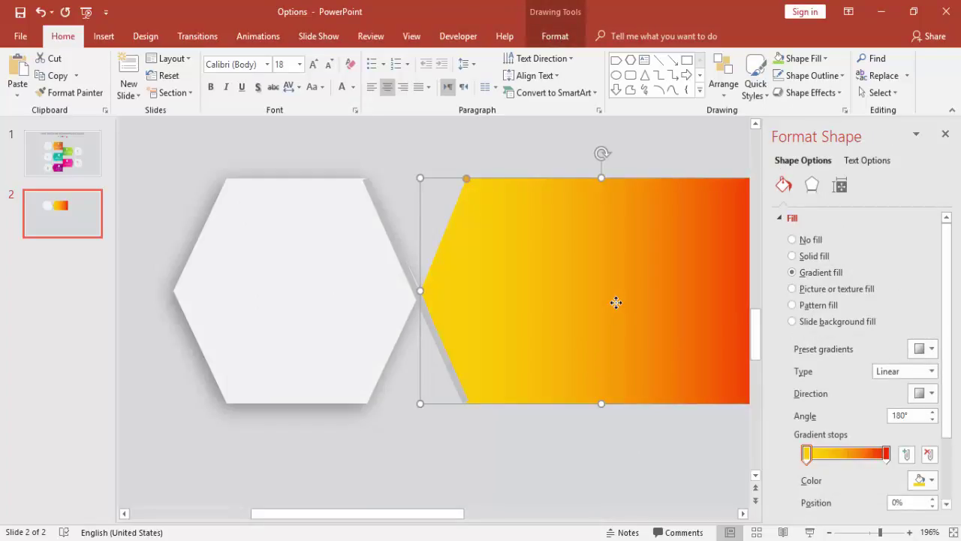
# Step: Give the slanted bar a linear gradient fill at 270°
pyautogui.click(640, 449)
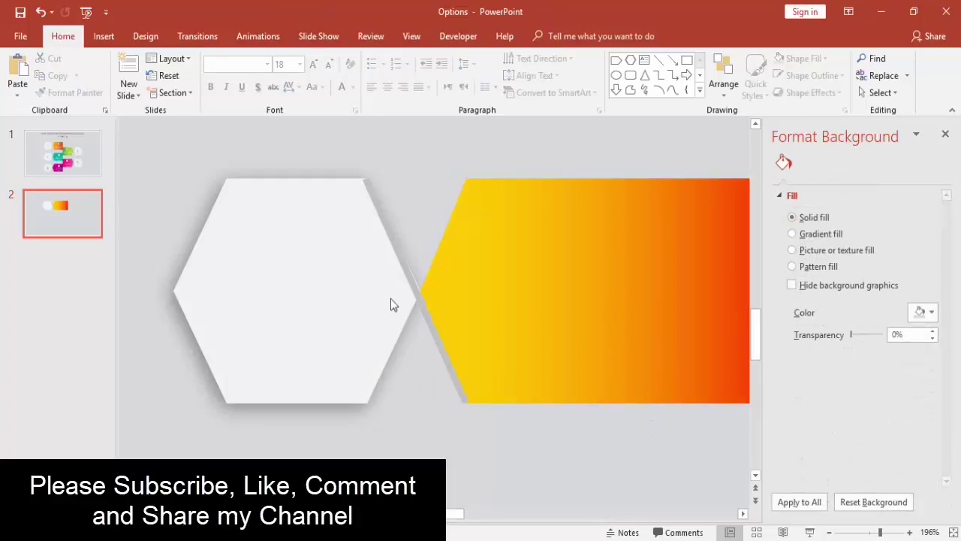
pyautogui.click(412, 282)
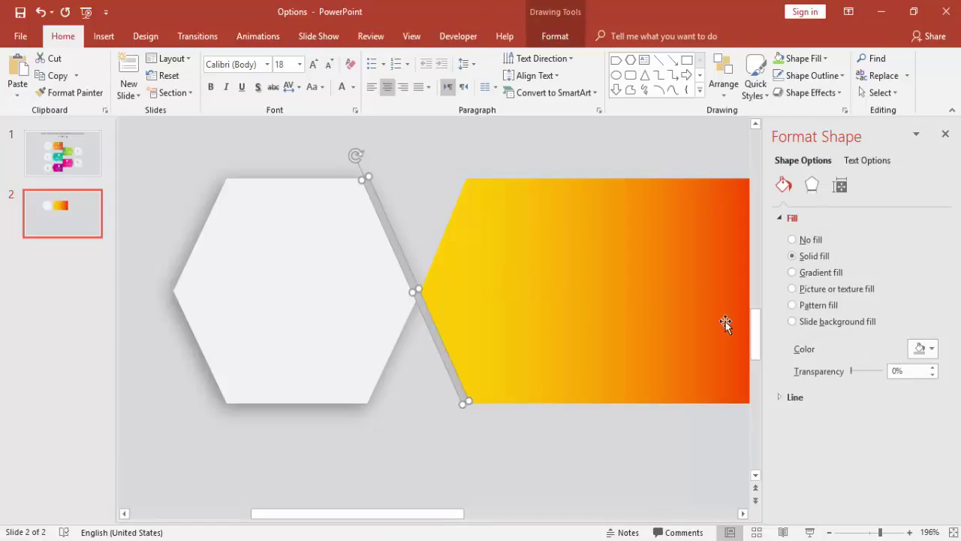
pyautogui.click(817, 278)
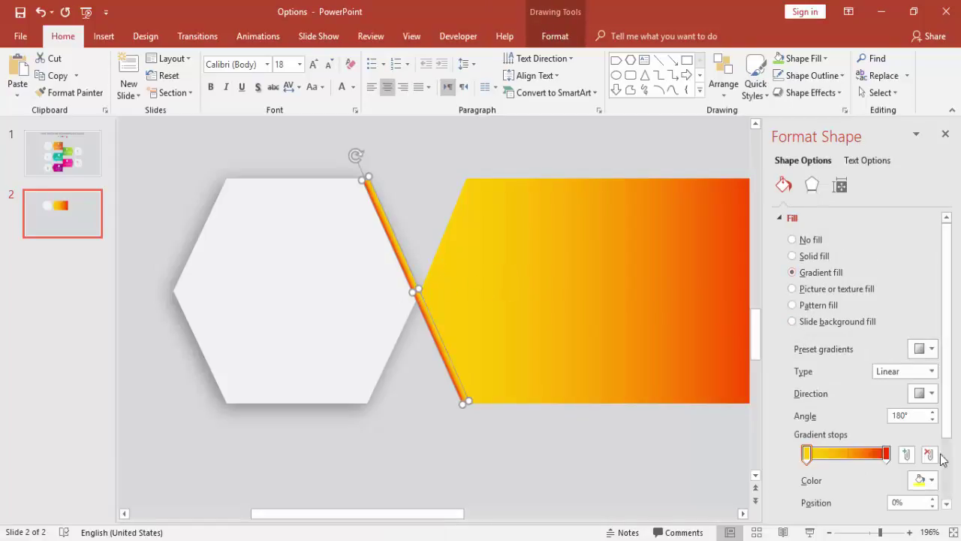
pyautogui.click(931, 393)
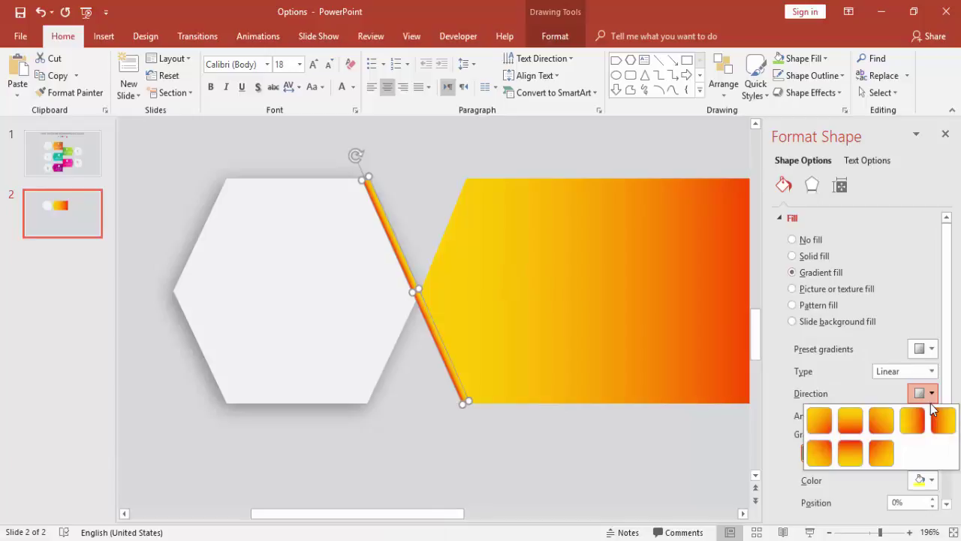
pyautogui.click(850, 454)
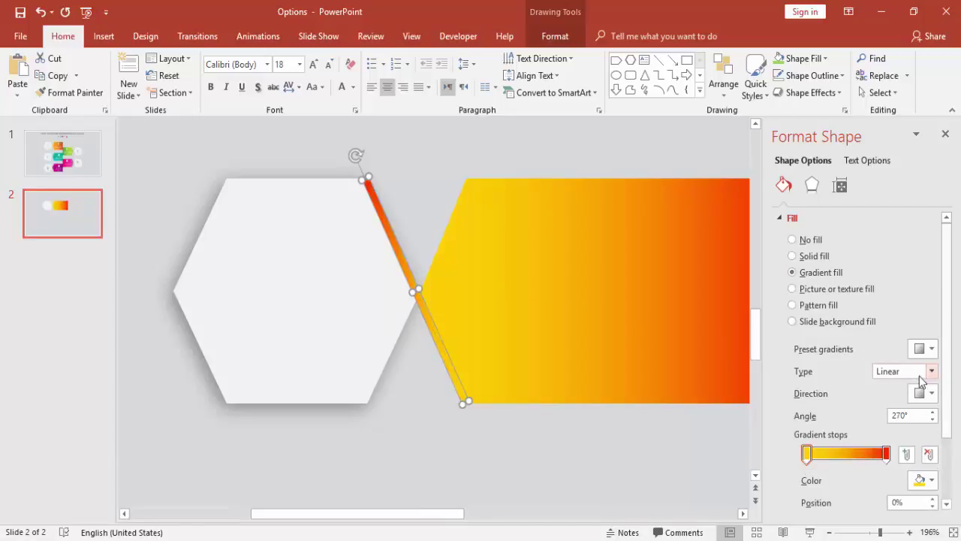
pyautogui.click(930, 393)
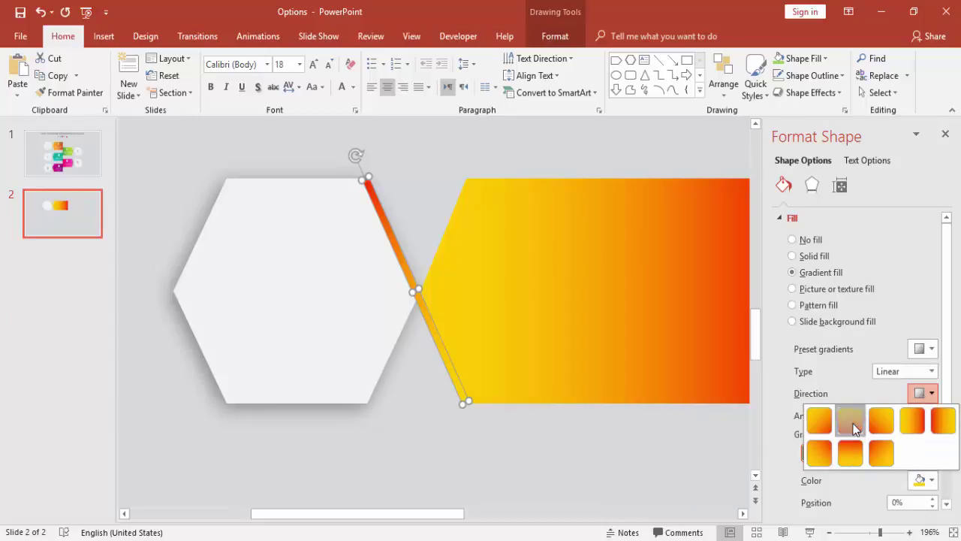
pyautogui.click(852, 423)
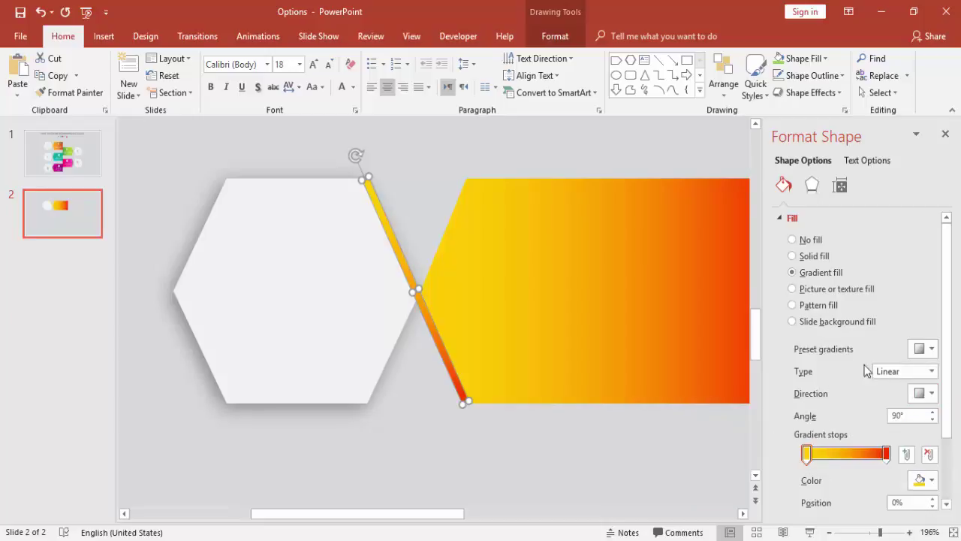
pyautogui.click(930, 392)
pyautogui.click(850, 425)
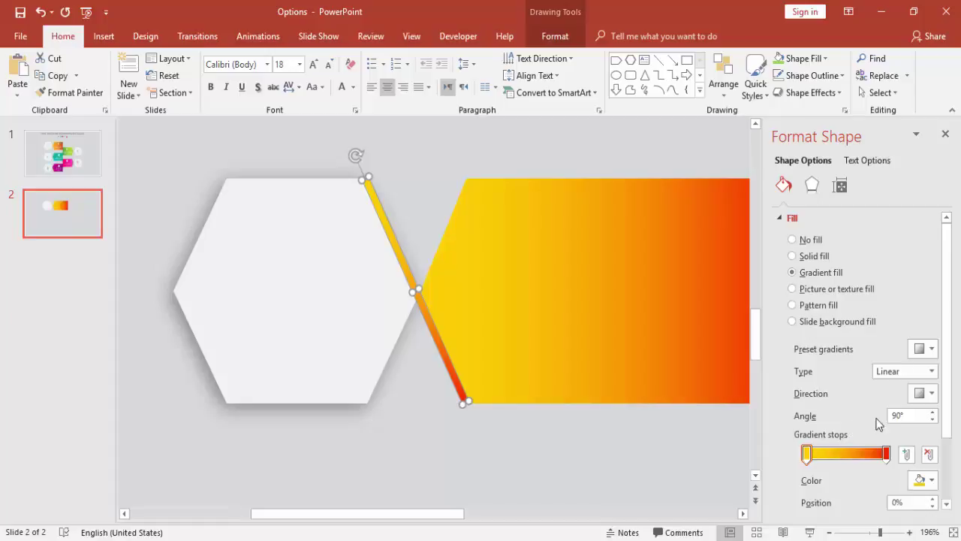
pyautogui.click(926, 393)
pyautogui.click(857, 456)
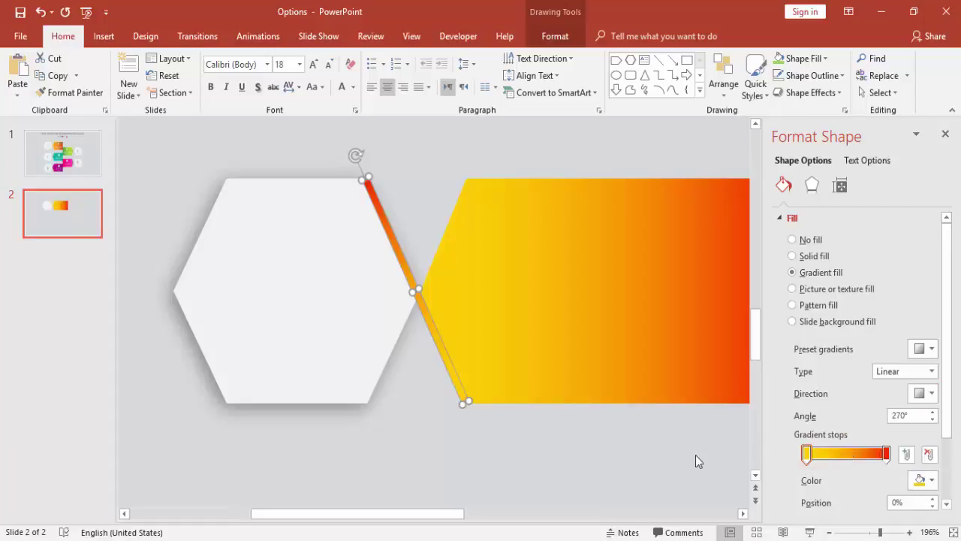
# Step: Change the bar's end gradient stop to white and drag it toward the middle
pyautogui.click(887, 453)
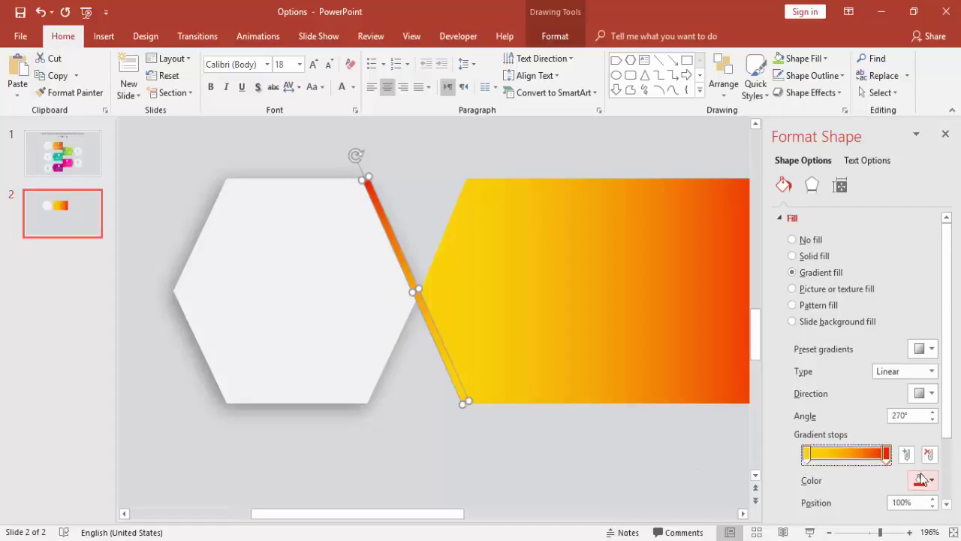
pyautogui.click(931, 480)
pyautogui.click(846, 322)
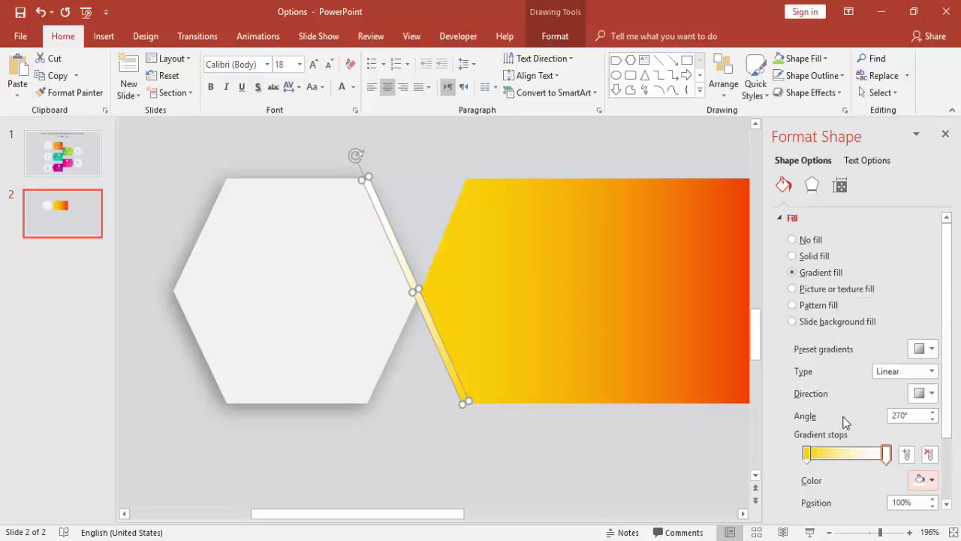
pyautogui.moveTo(886, 453); pyautogui.dragTo(830, 460)
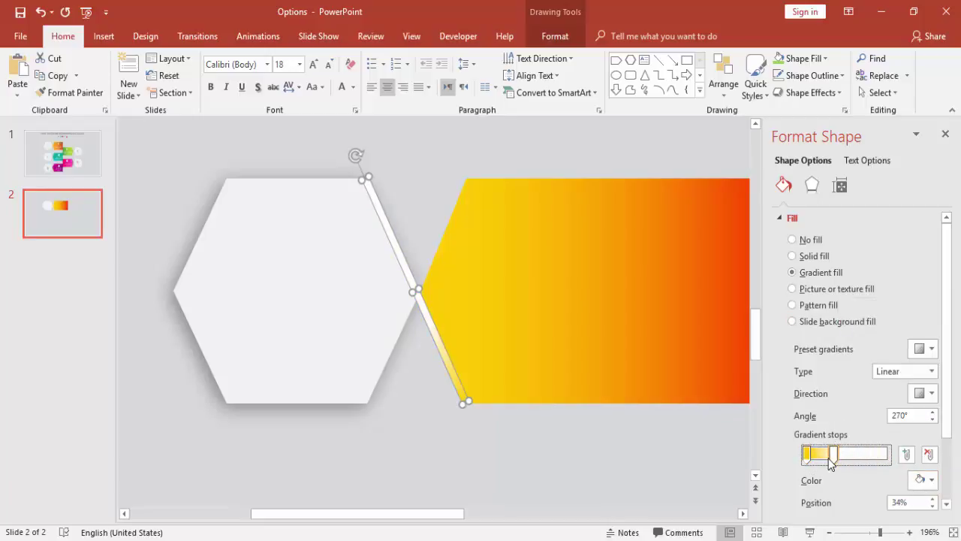
pyautogui.click(546, 457)
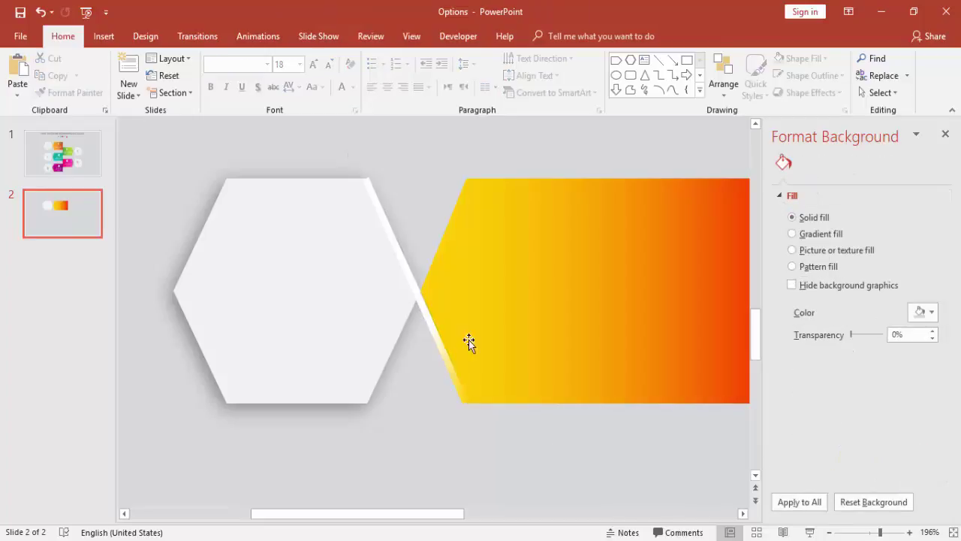
# Step: Fill the hexagon with the recent pale gray and view its RGB 233, 241, 244 in More Colors
pyautogui.click(278, 279)
pyautogui.click(930, 349)
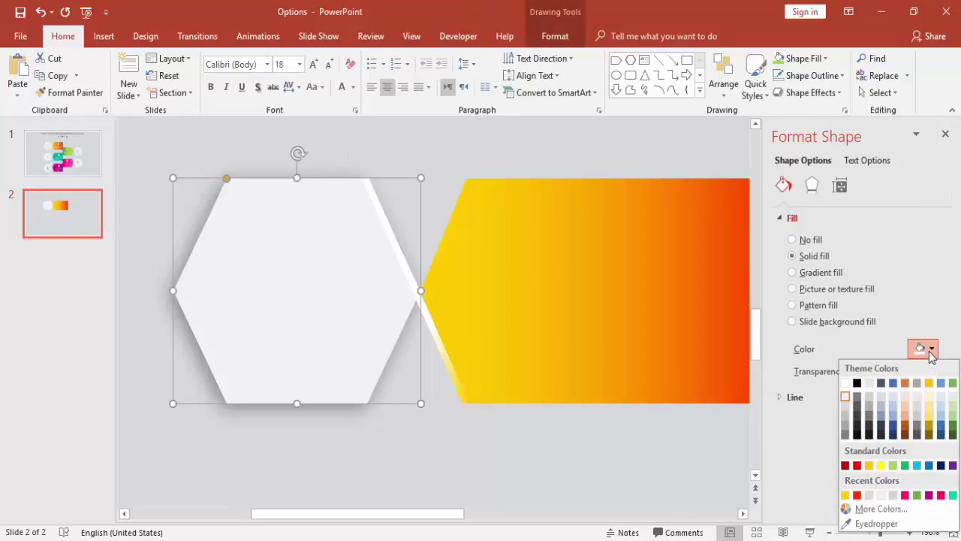
pyautogui.click(881, 496)
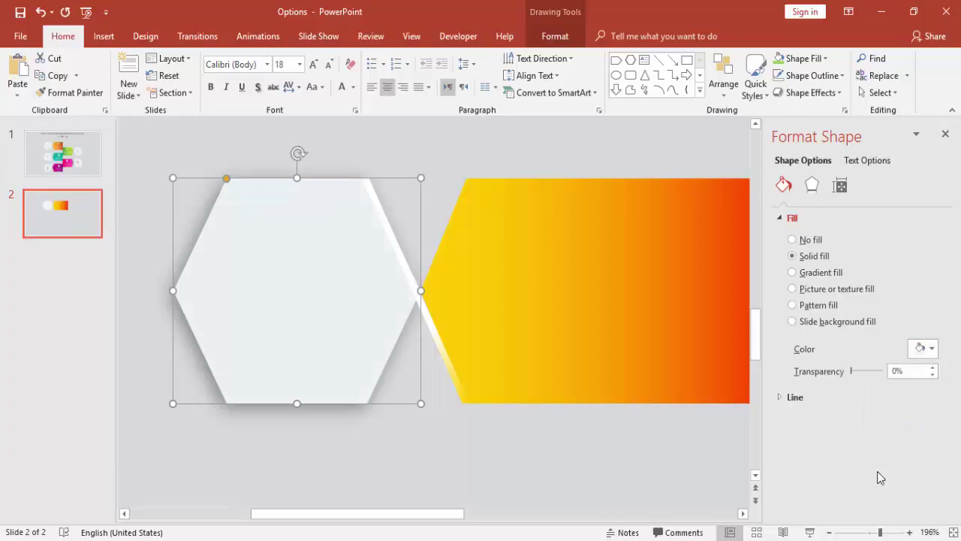
pyautogui.click(928, 350)
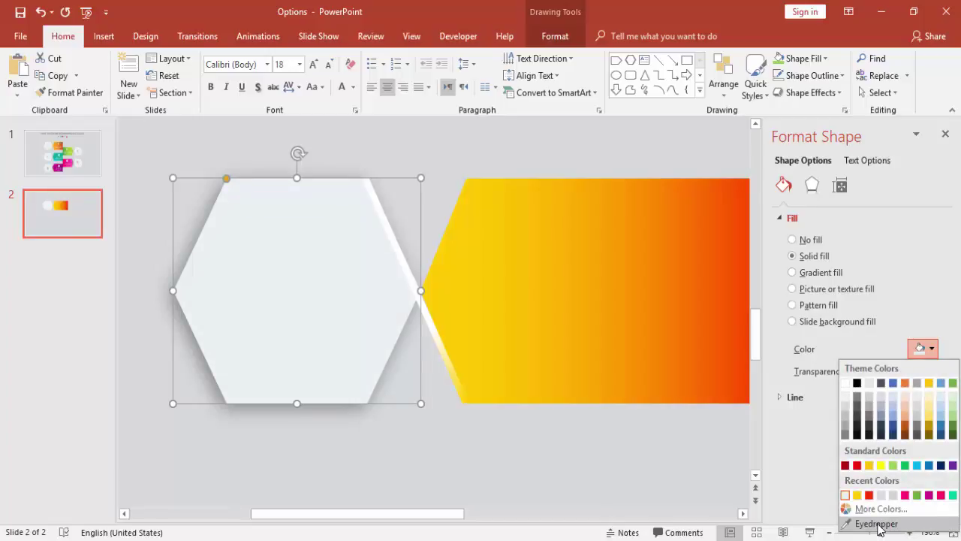
pyautogui.click(875, 509)
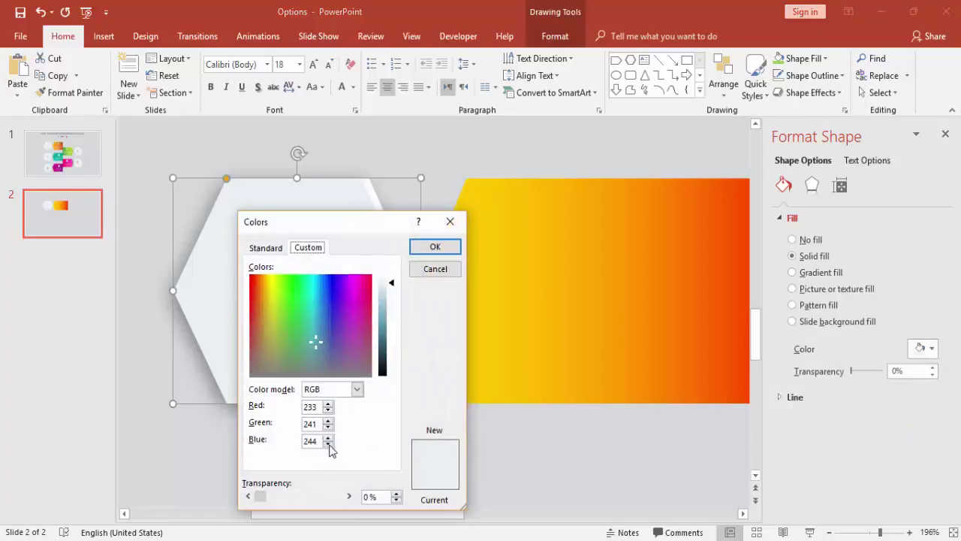
# Step: Cancel the Colors dialog and draw a right triangle in the gap beside the hexagon
pyautogui.click(438, 270)
pyautogui.click(497, 434)
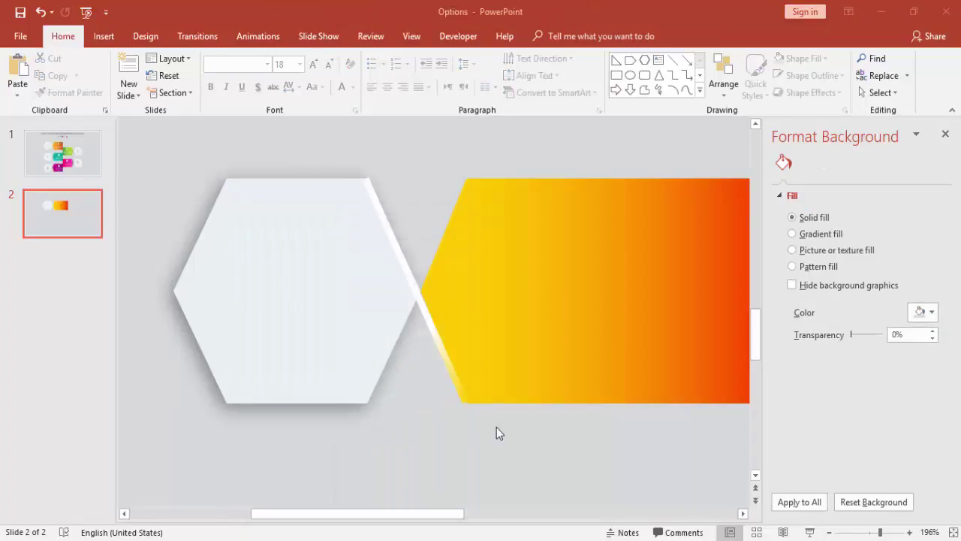
pyautogui.click(103, 36)
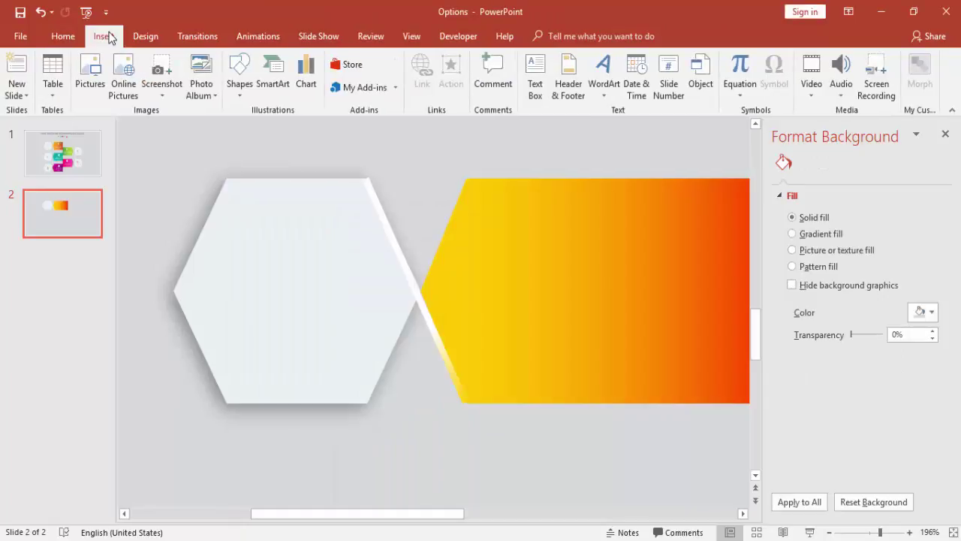
pyautogui.click(241, 96)
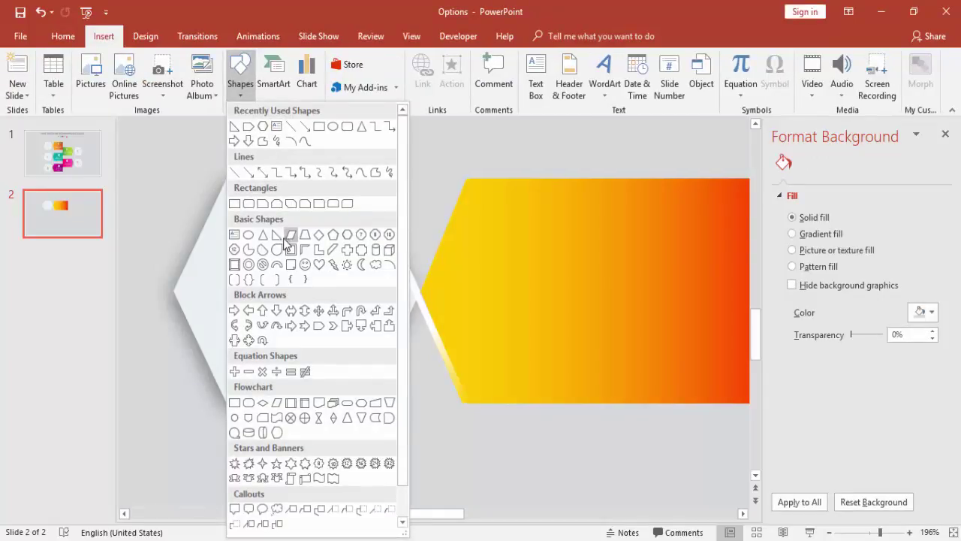
pyautogui.click(277, 236)
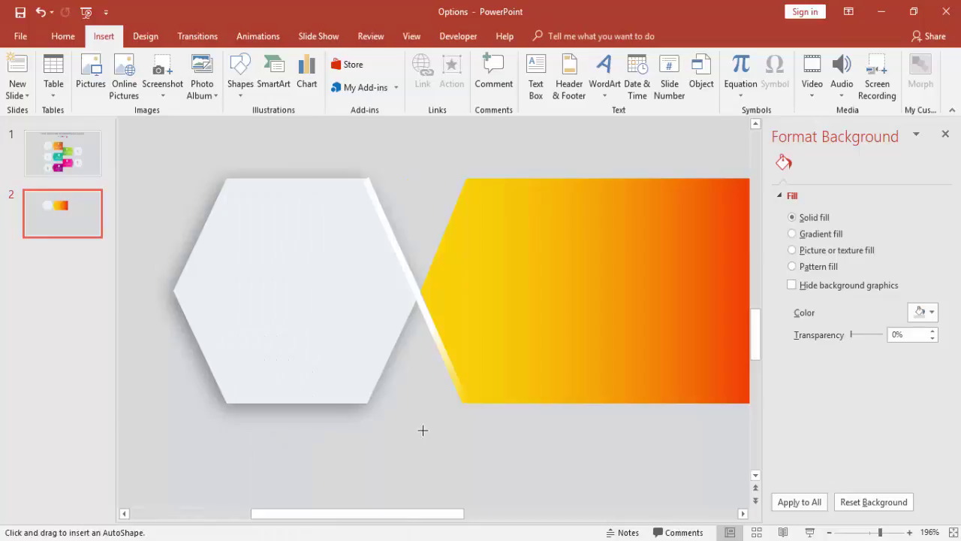
pyautogui.moveTo(415, 357); pyautogui.dragTo(461, 490)
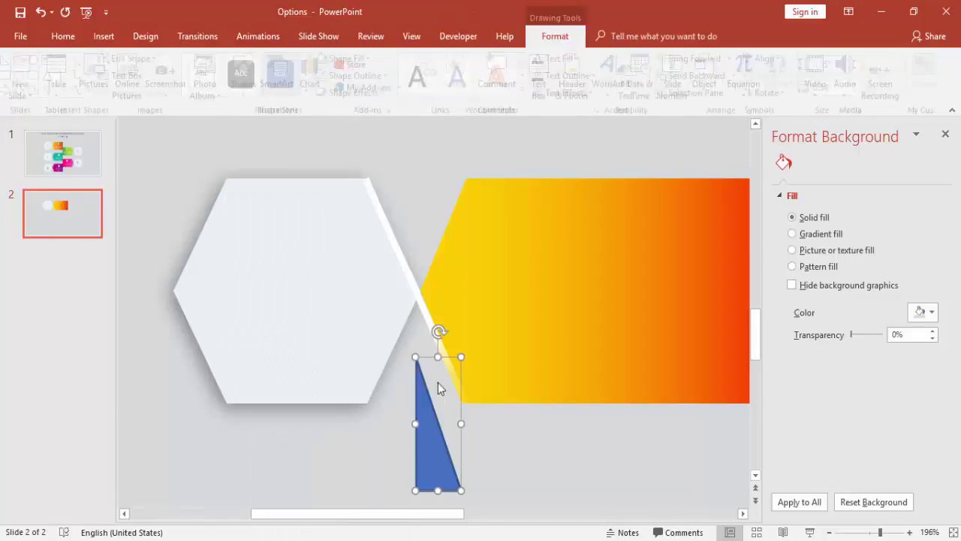
pyautogui.moveTo(422, 356); pyautogui.dragTo(457, 272)
# Step: Flip the triangle vertically, tilt it along the hexagon edge, and stretch it to 1.08" tall
pyautogui.click(771, 93)
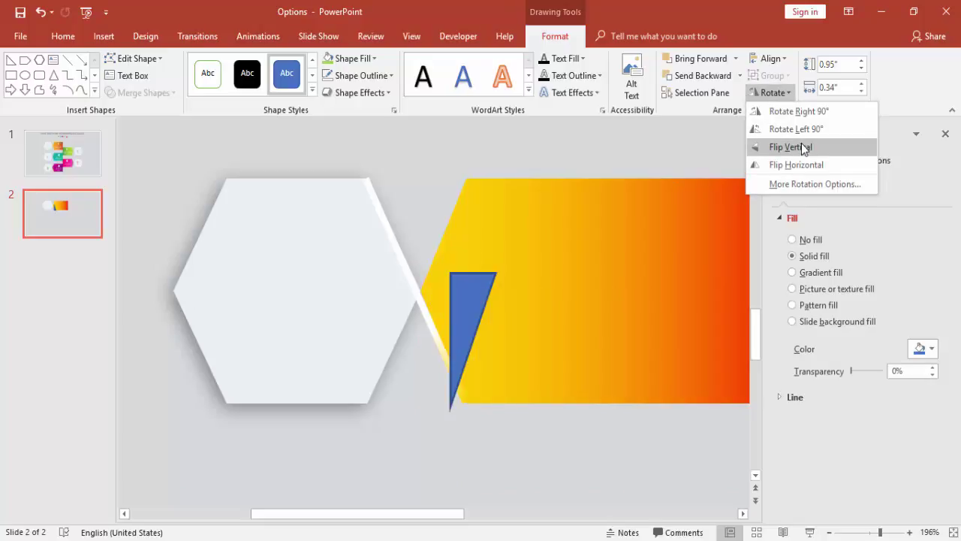
pyautogui.click(809, 148)
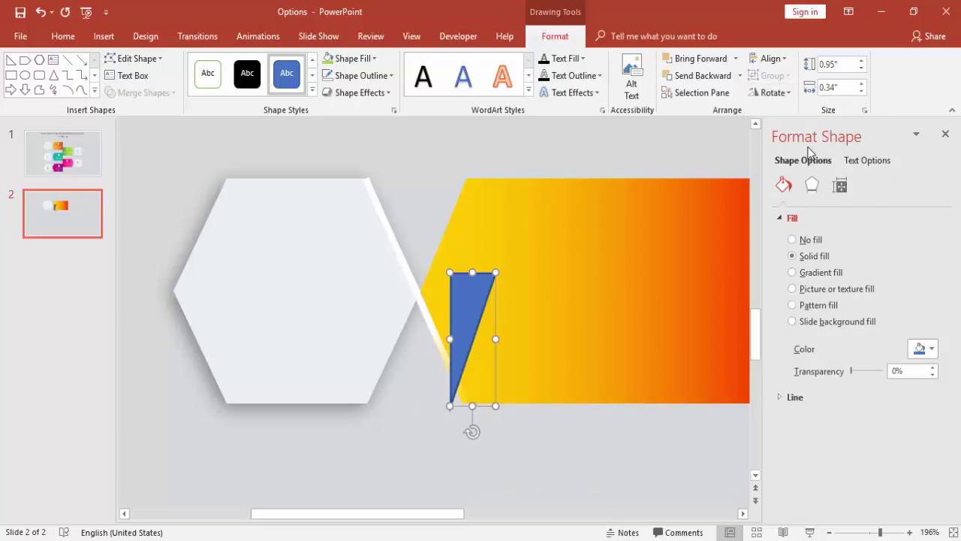
pyautogui.moveTo(469, 436); pyautogui.dragTo(512, 420)
pyautogui.moveTo(459, 353); pyautogui.dragTo(466, 317)
pyautogui.moveTo(419, 268); pyautogui.dragTo(414, 248)
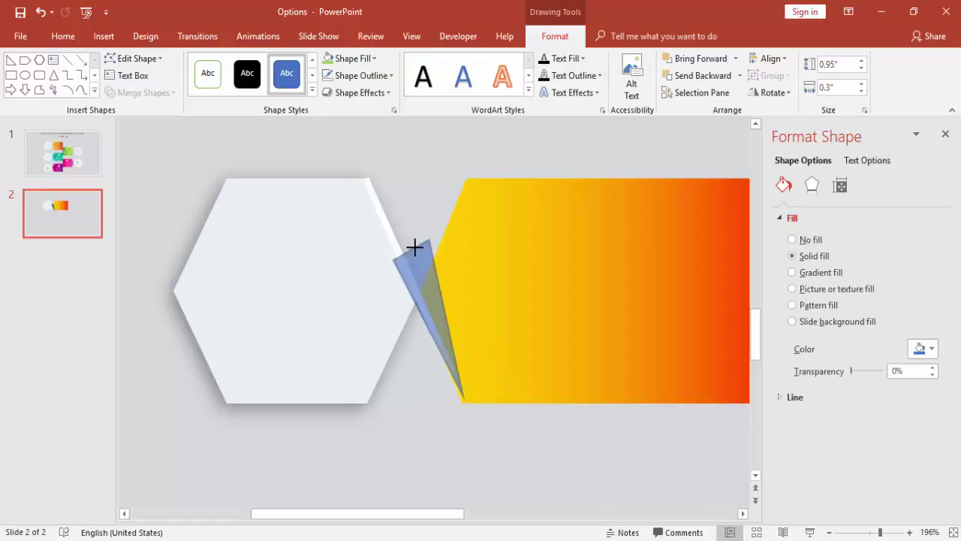
pyautogui.click(445, 380)
pyautogui.moveTo(437, 326)
pyautogui.mouseDown()
pyautogui.moveTo(447, 333)
pyautogui.moveTo(437, 323)
pyautogui.mouseUp()
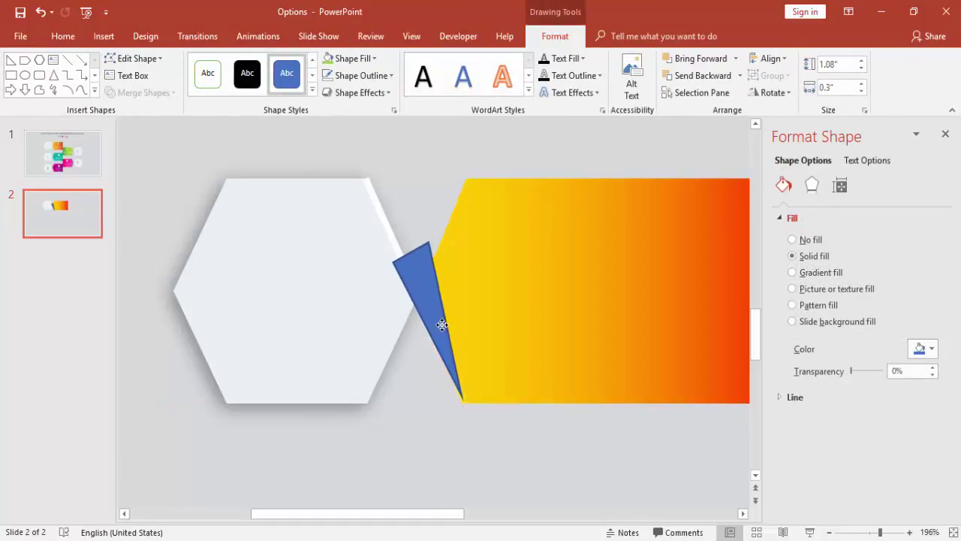
# Step: Remove the triangle's outline and set its transparency to 43%
pyautogui.click(353, 75)
pyautogui.click(375, 235)
pyautogui.click(433, 256)
pyautogui.click(424, 268)
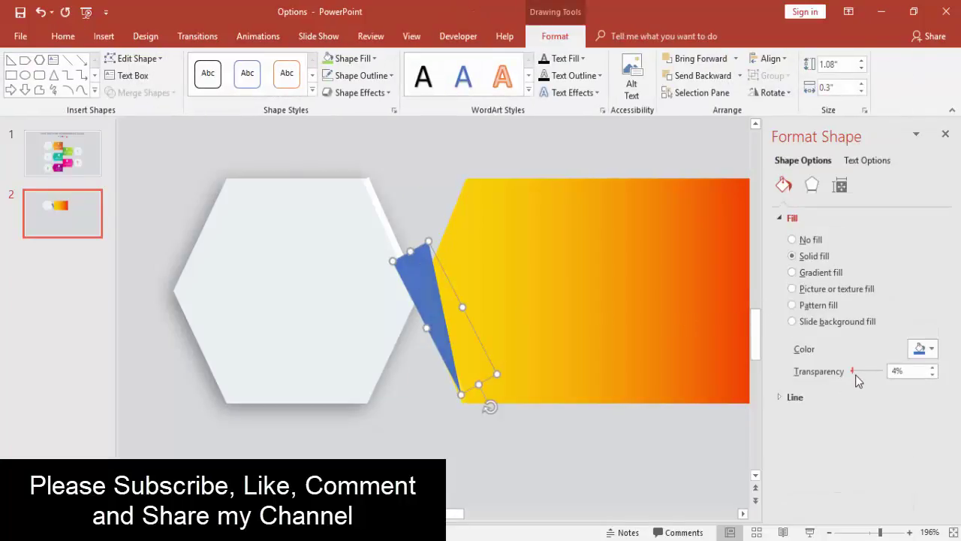
pyautogui.moveTo(854, 377); pyautogui.dragTo(863, 371)
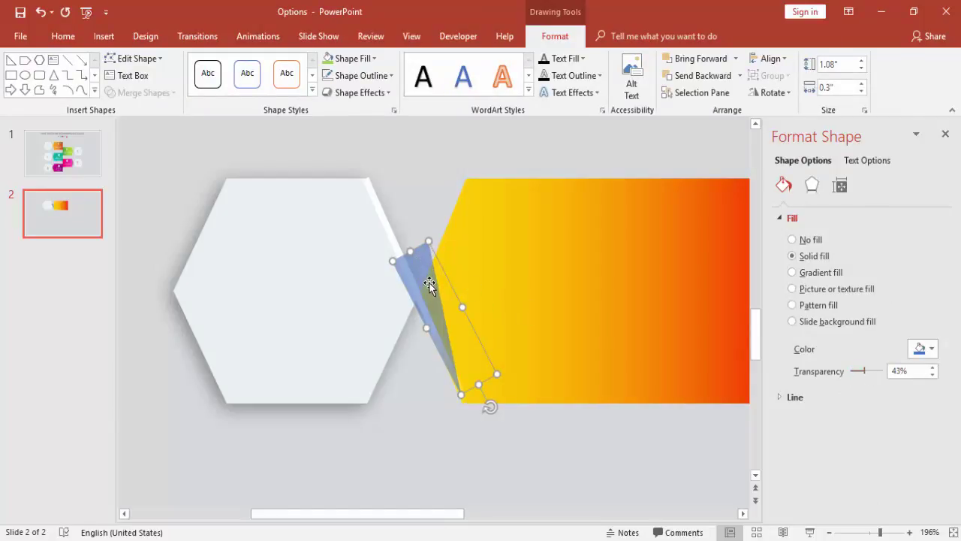
pyautogui.moveTo(434, 284); pyautogui.dragTo(436, 290)
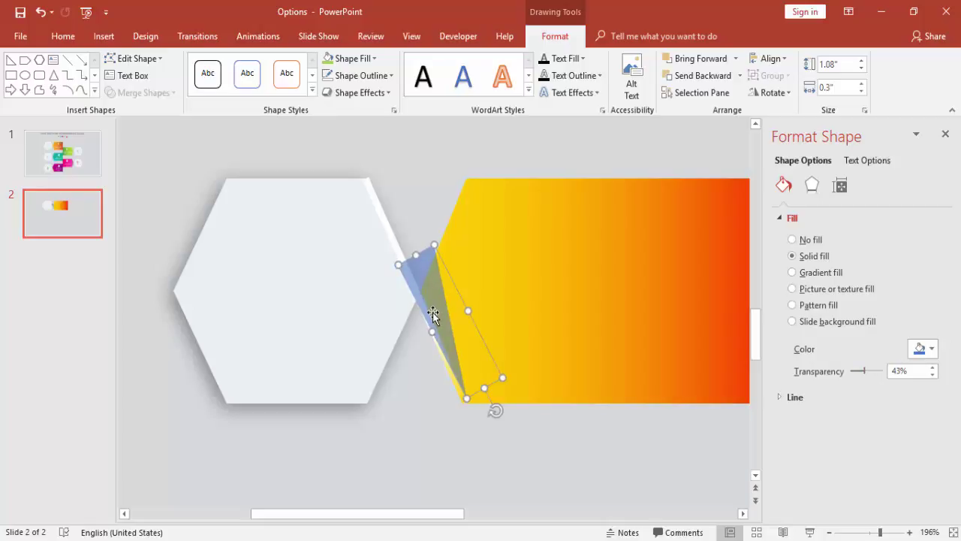
pyautogui.click(440, 388)
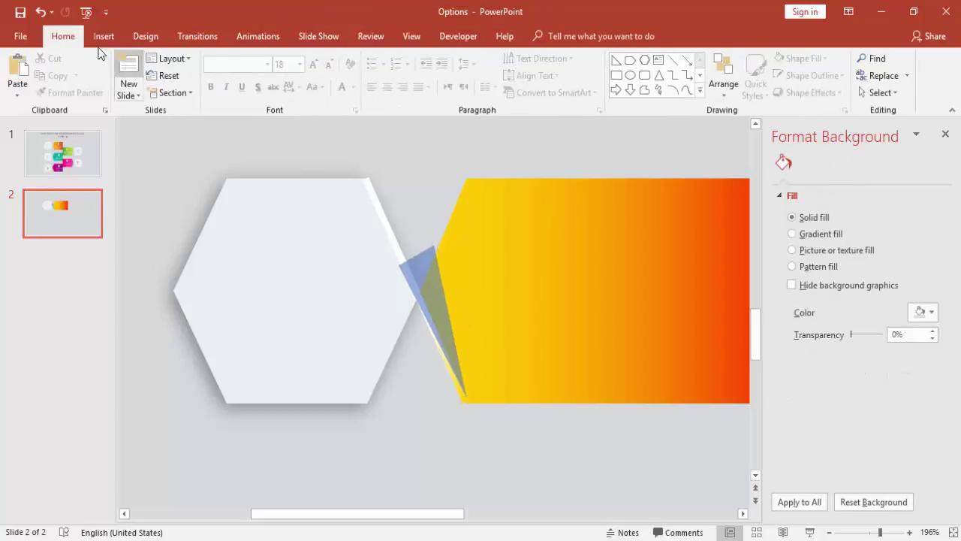
# Step: Draw an isosceles triangle over the hexagon and rotate it into position
pyautogui.click(105, 36)
pyautogui.click(241, 79)
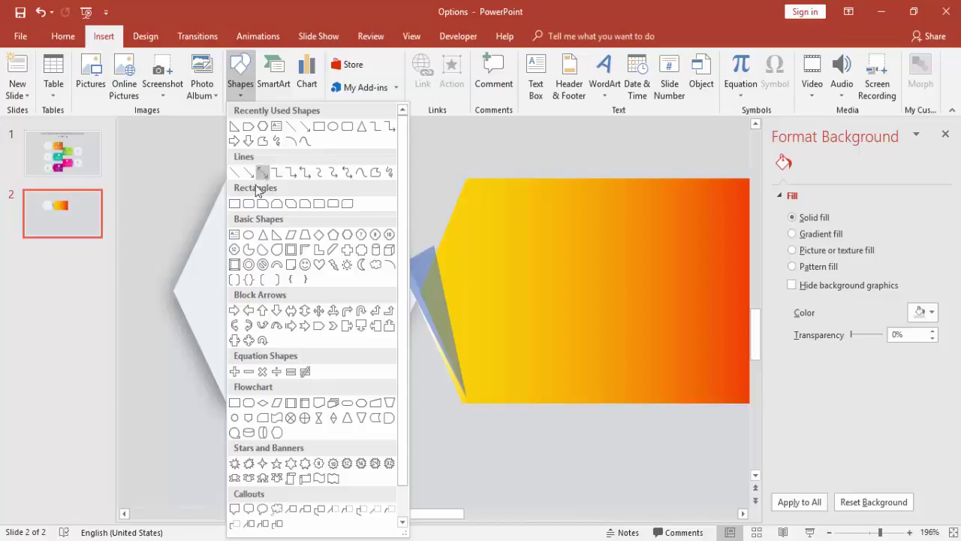
pyautogui.click(262, 235)
pyautogui.moveTo(347, 207)
pyautogui.mouseDown()
pyautogui.moveTo(397, 287)
pyautogui.moveTo(416, 264)
pyautogui.mouseUp()
pyautogui.moveTo(385, 183)
pyautogui.mouseDown()
pyautogui.moveTo(360, 175)
pyautogui.moveTo(336, 199)
pyautogui.moveTo(335, 218)
pyautogui.moveTo(408, 251)
pyautogui.mouseUp()
# Step: Subtract the triangle from the grey sliver with Merge Shapes, then send the sliver backward
pyautogui.click(436, 292)
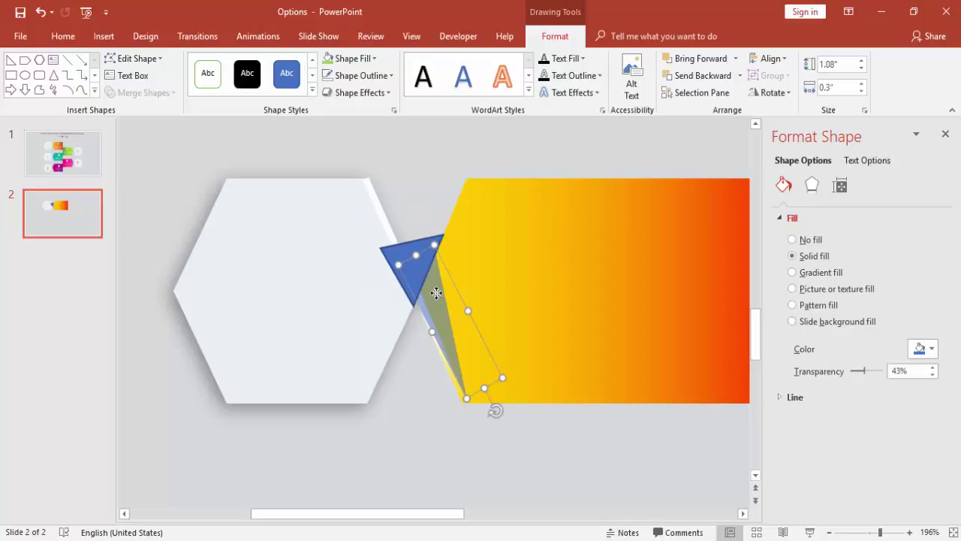
pyautogui.keyDown('shift'); pyautogui.click(405, 252); pyautogui.keyUp('shift')
pyautogui.click(161, 99)
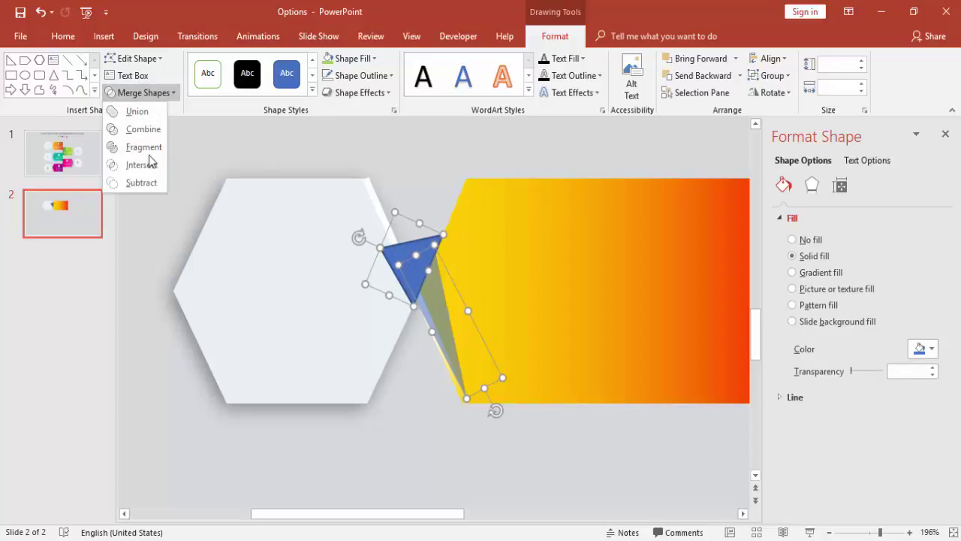
pyautogui.click(153, 185)
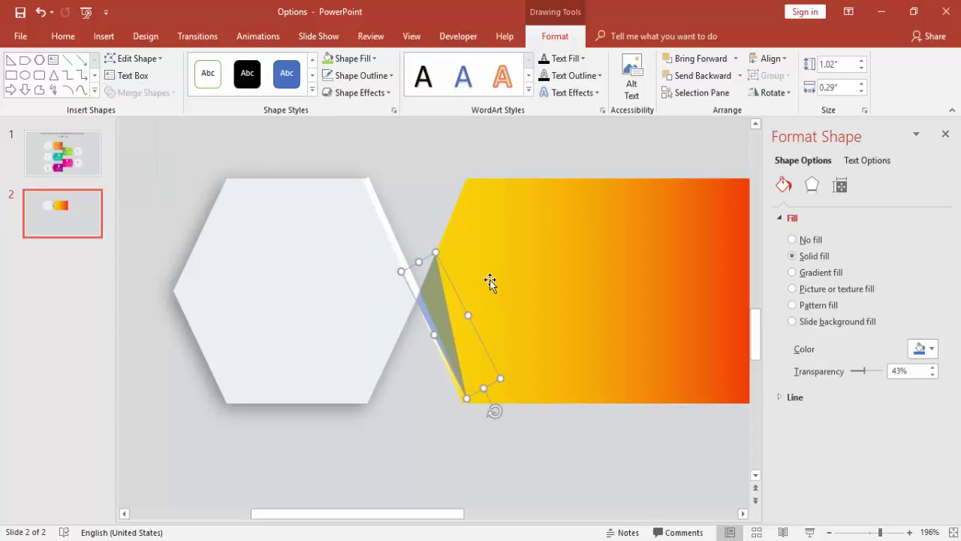
pyautogui.click(703, 78)
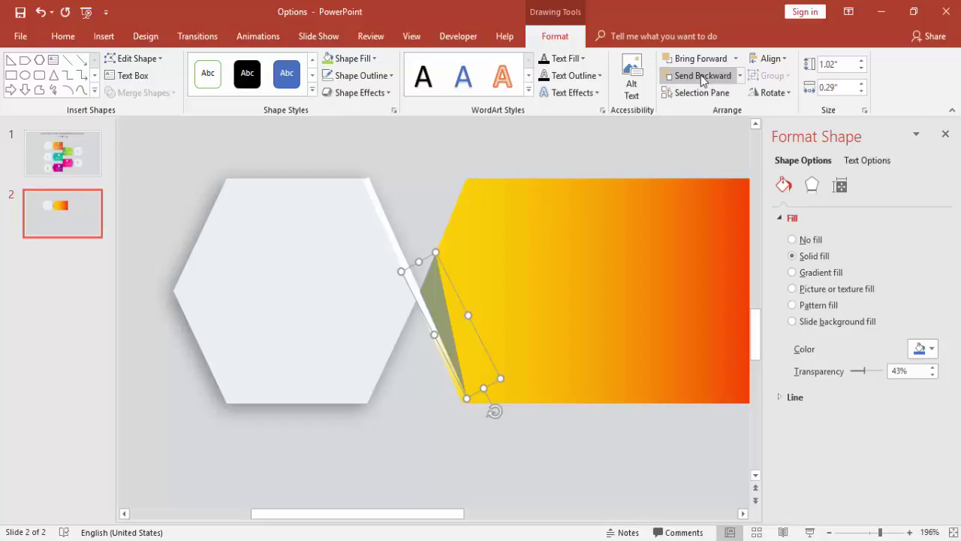
# Step: Give the sliver a gradient fill from 100%-transparent white to 68%-transparent black
pyautogui.click(825, 273)
pyautogui.moveTo(852, 462); pyautogui.dragTo(807, 460)
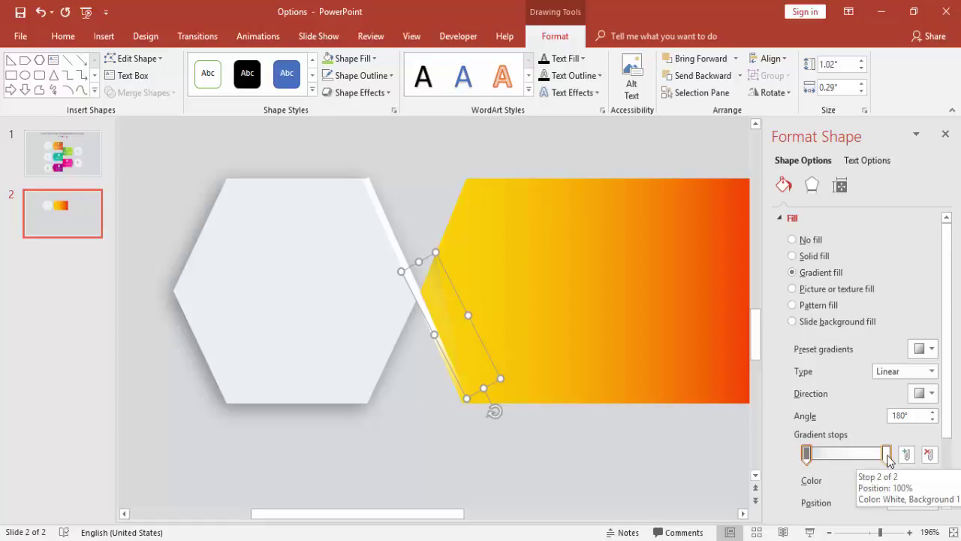
pyautogui.click(887, 454)
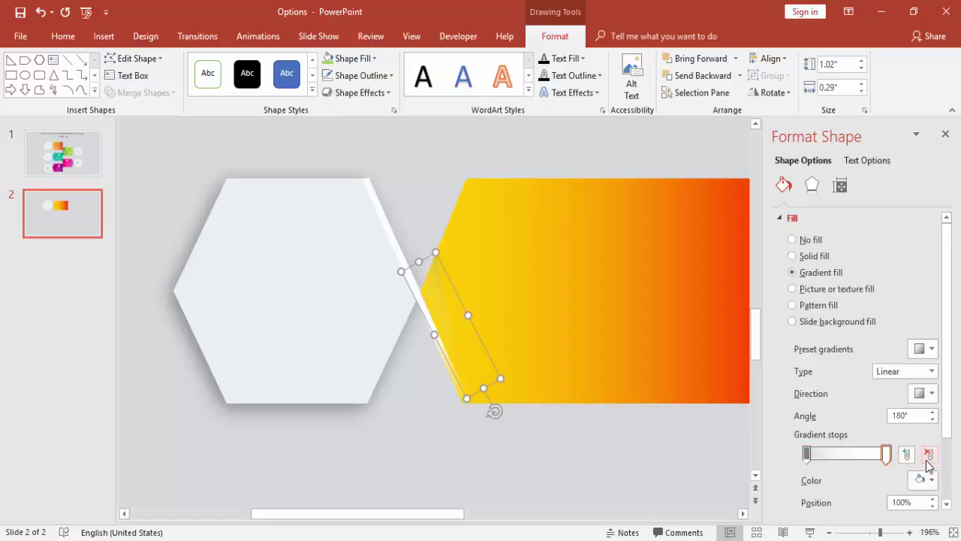
pyautogui.click(922, 479)
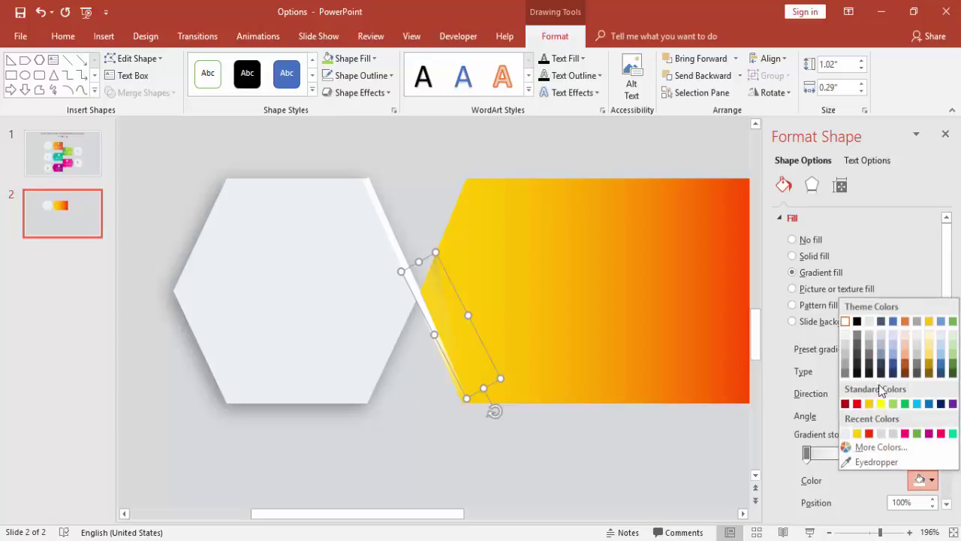
pyautogui.click(857, 322)
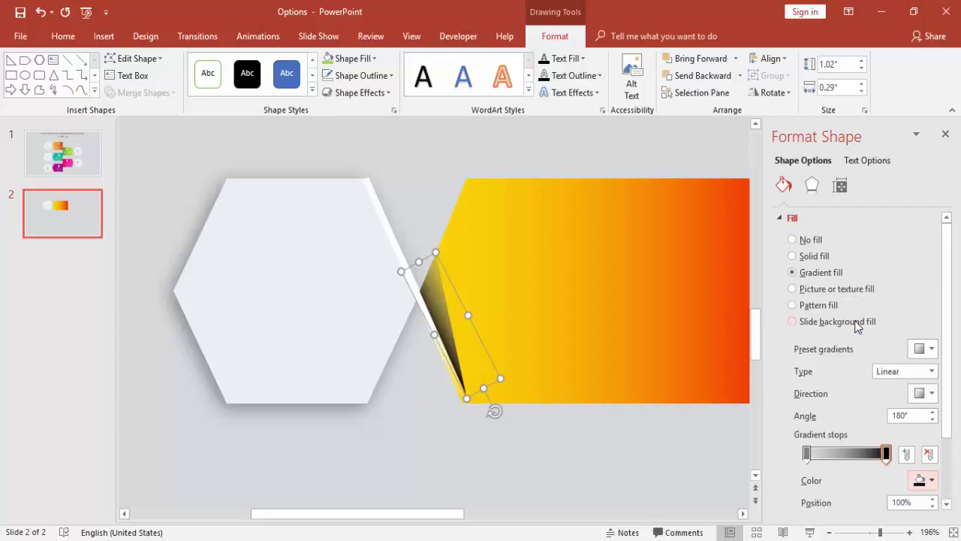
pyautogui.click(807, 453)
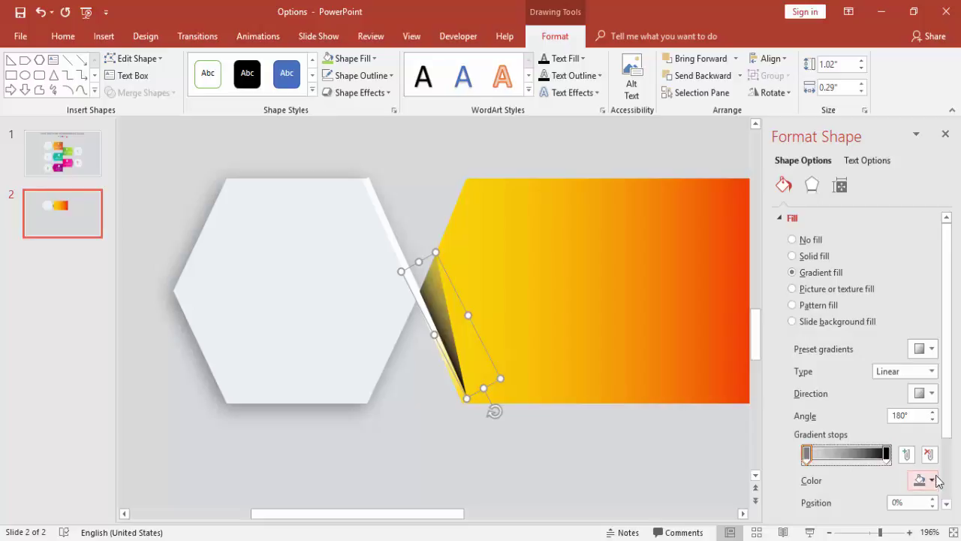
pyautogui.click(922, 479)
pyautogui.click(845, 322)
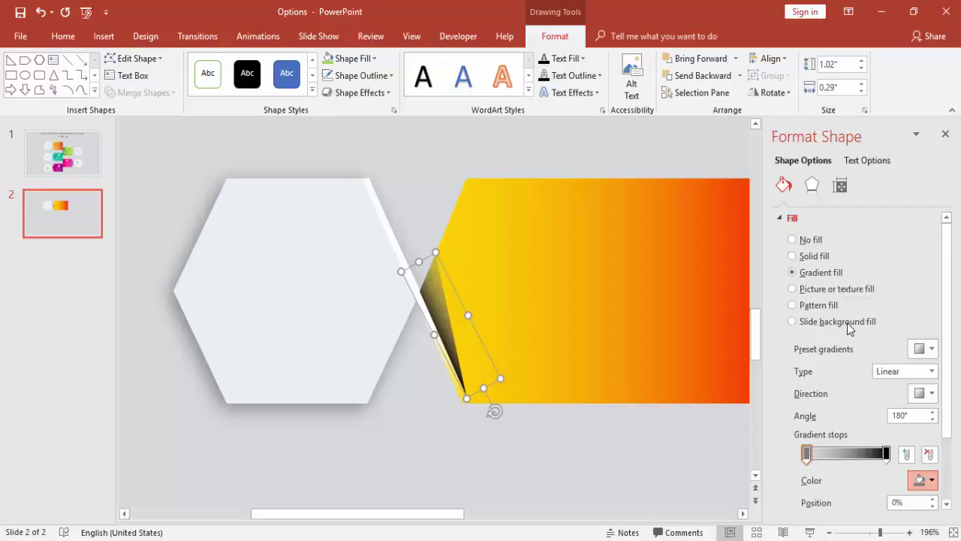
pyautogui.scroll(-3, 955, 403)
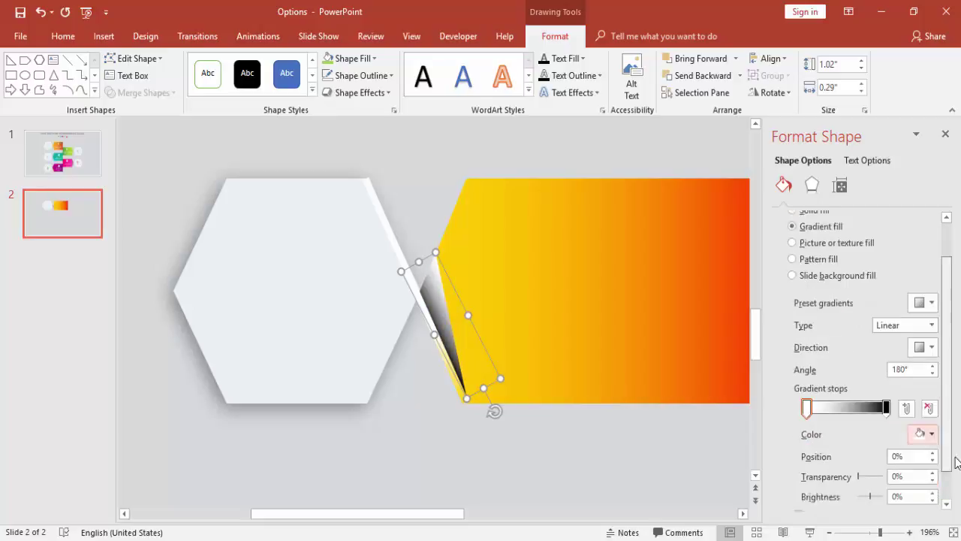
pyautogui.moveTo(861, 445)
pyautogui.mouseDown()
pyautogui.moveTo(902, 442)
pyautogui.moveTo(864, 444)
pyautogui.moveTo(875, 442)
pyautogui.mouseUp()
pyautogui.click(887, 370)
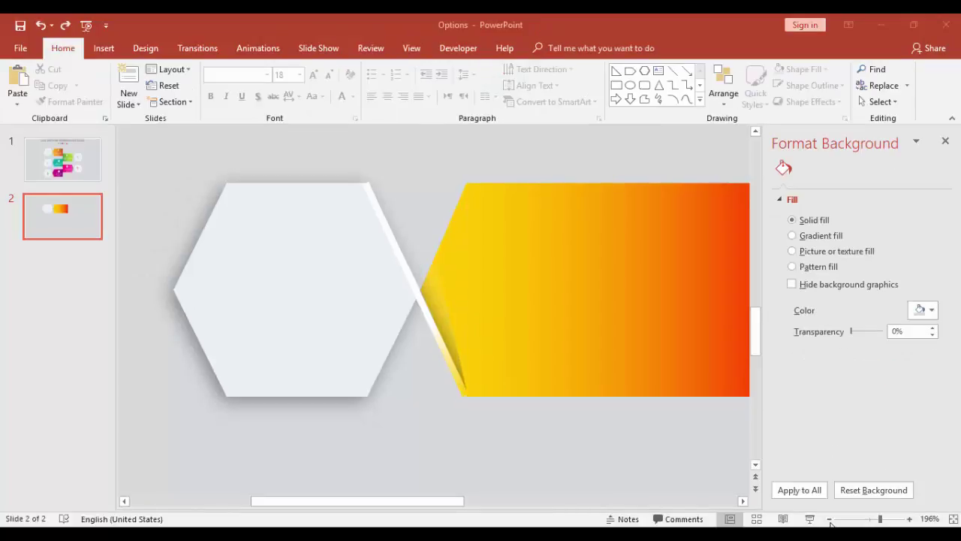
# Step: Zoom out to the whole slide and group the hexagon with its gradient arrow pieces
pyautogui.click(830, 519)
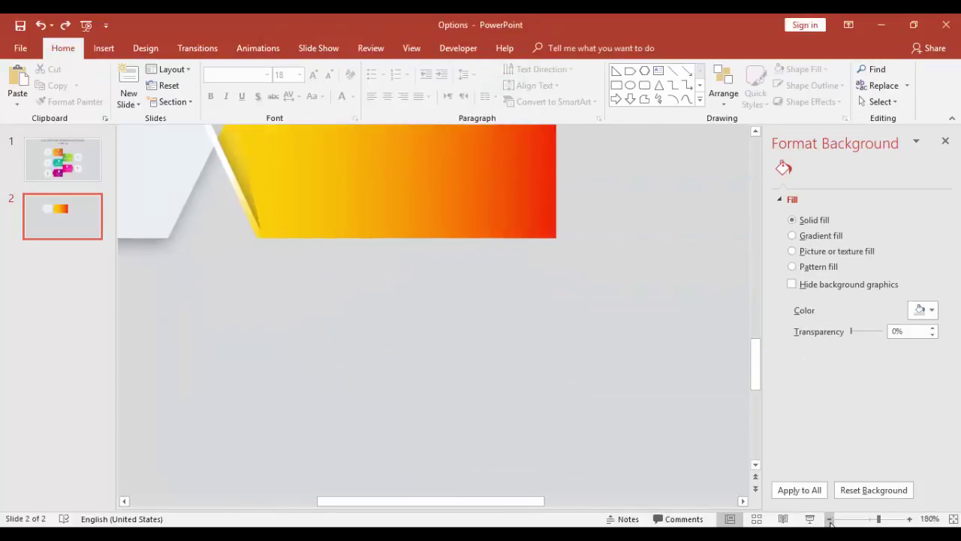
pyautogui.click(830, 519)
pyautogui.click(830, 519)
pyautogui.click(830, 519)
pyautogui.click(830, 519)
pyautogui.click(830, 519)
pyautogui.click(830, 519)
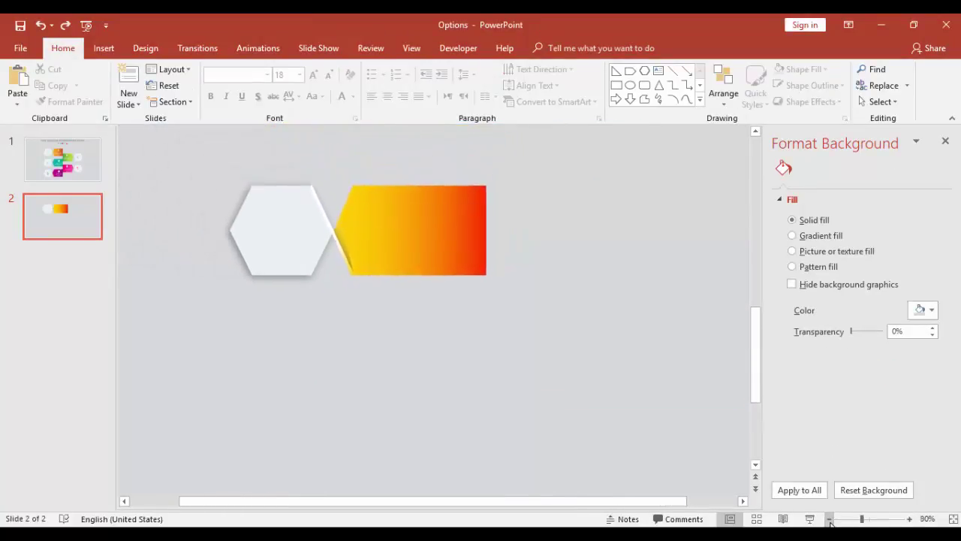
pyautogui.click(830, 519)
pyautogui.click(830, 519)
pyautogui.click(830, 519)
pyautogui.moveTo(241, 183)
pyautogui.mouseDown()
pyautogui.moveTo(563, 320)
pyautogui.moveTo(599, 346)
pyautogui.mouseUp()
pyautogui.rightClick(443, 258)
pyautogui.moveTo(477, 339)
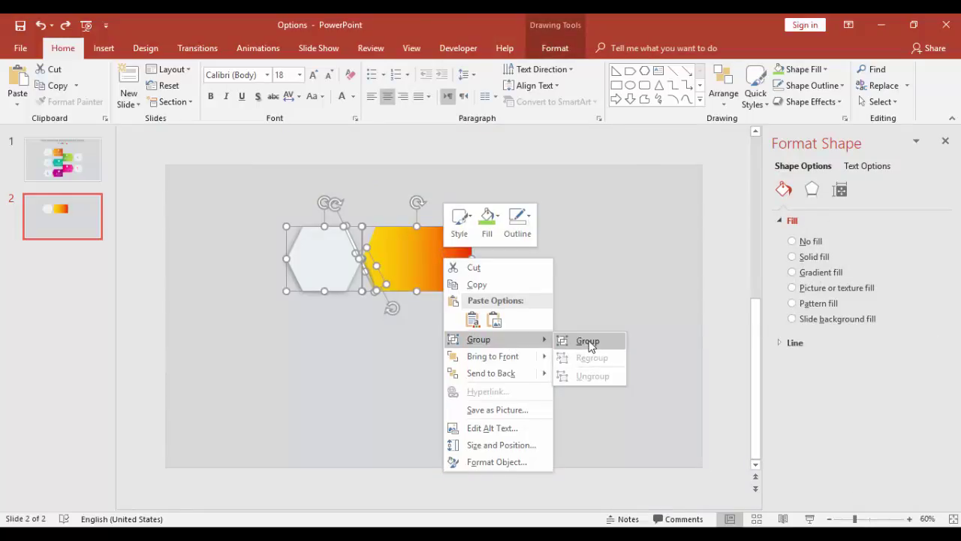
pyautogui.click(584, 339)
# Step: Position the group and duplicate it with Ctrl+D into three stacked rows
pyautogui.moveTo(442, 267); pyautogui.dragTo(375, 341)
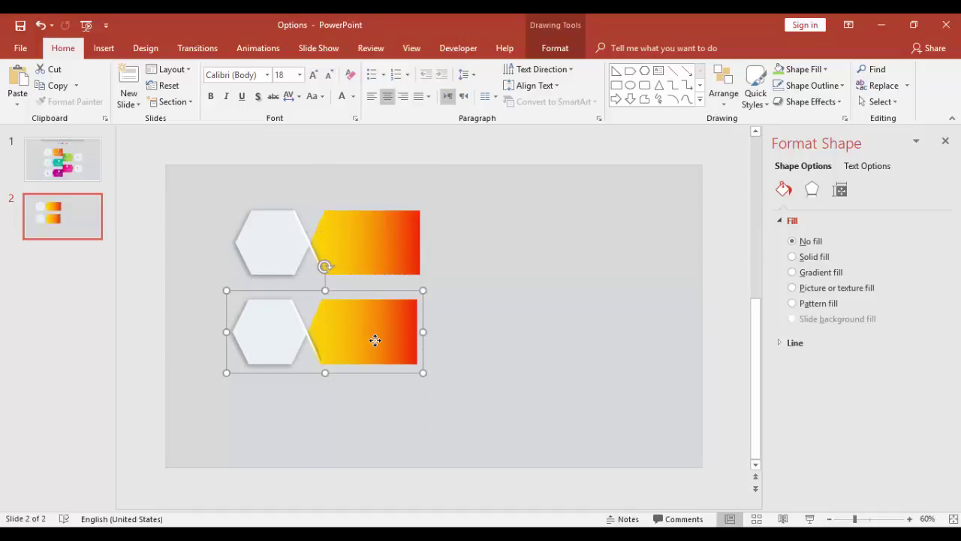
pyautogui.hotkey('ctrl', 'd')
pyautogui.click(476, 388)
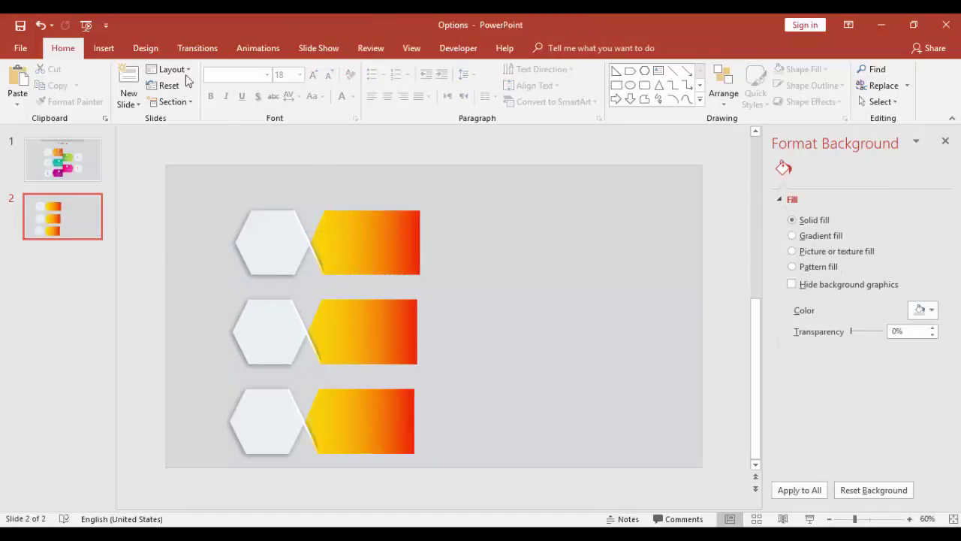
pyautogui.click(106, 52)
# Step: Draw a tall rectangle at the arrows' right ends and remove its outline
pyautogui.click(239, 98)
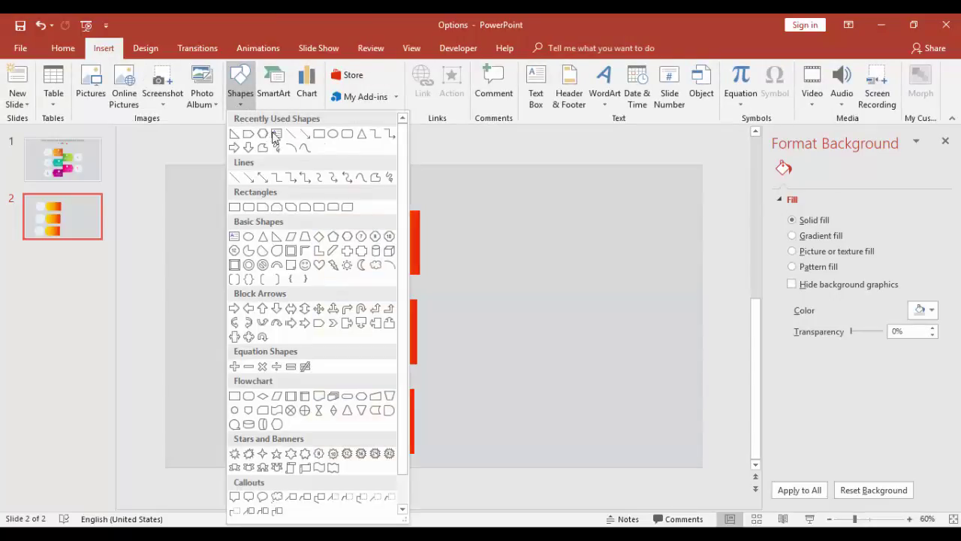
pyautogui.click(318, 133)
pyautogui.moveTo(409, 197)
pyautogui.mouseDown()
pyautogui.moveTo(438, 416)
pyautogui.moveTo(426, 461)
pyautogui.mouseUp()
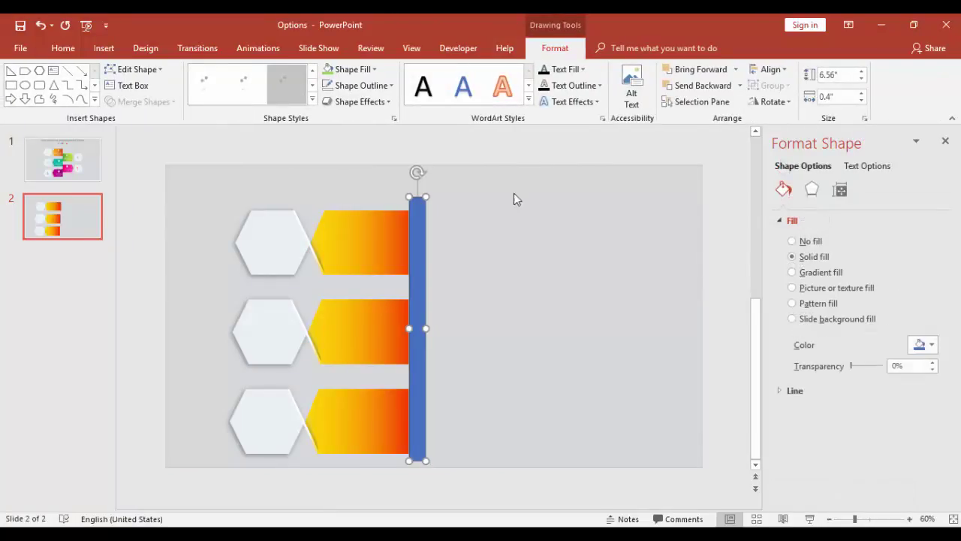
pyautogui.click(362, 86)
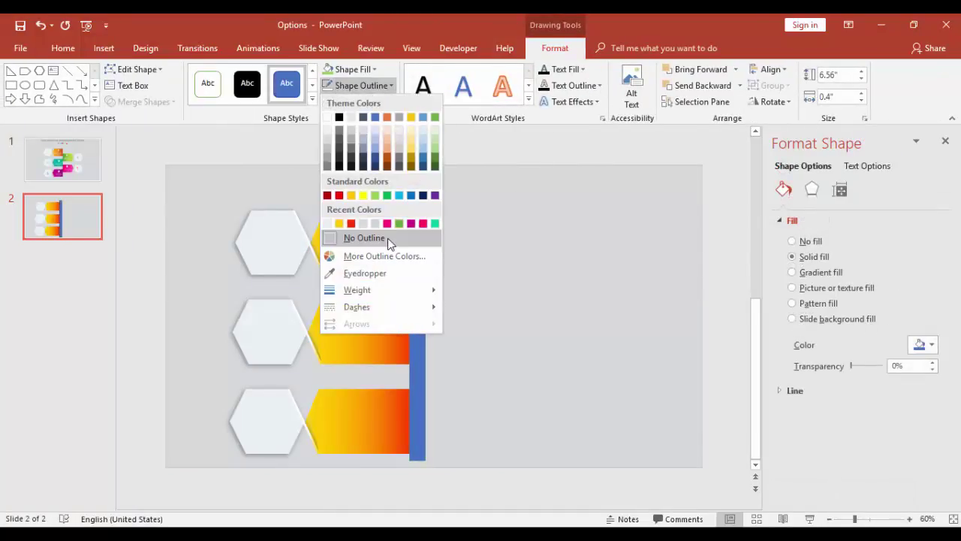
pyautogui.click(341, 238)
# Step: Give the bar an Offset: Left shadow with 6 pt distance and 11 pt blur
pyautogui.click(812, 190)
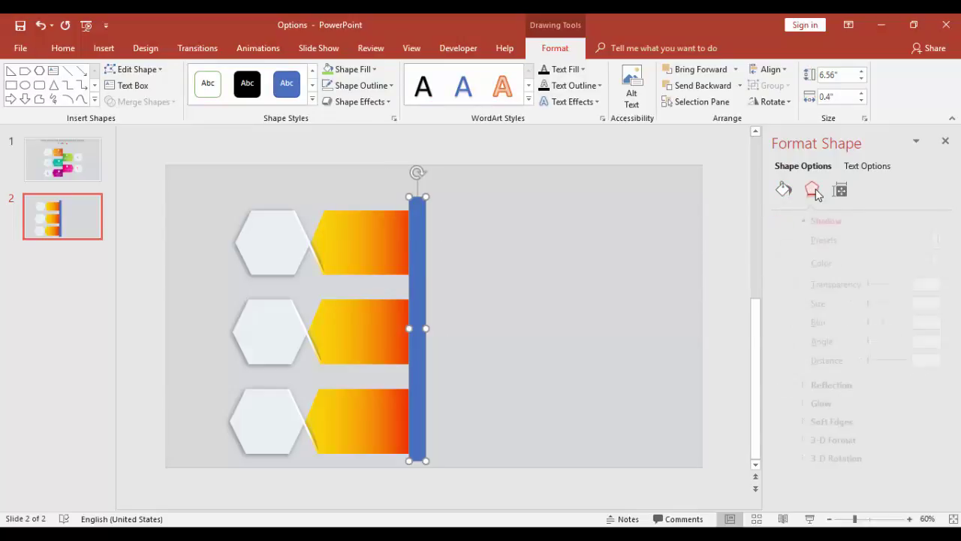
pyautogui.click(926, 239)
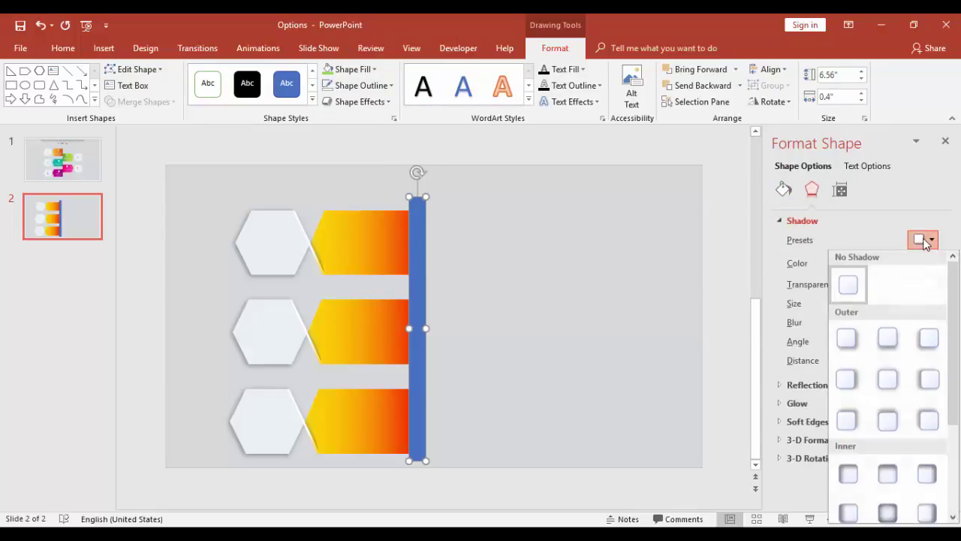
pyautogui.click(929, 379)
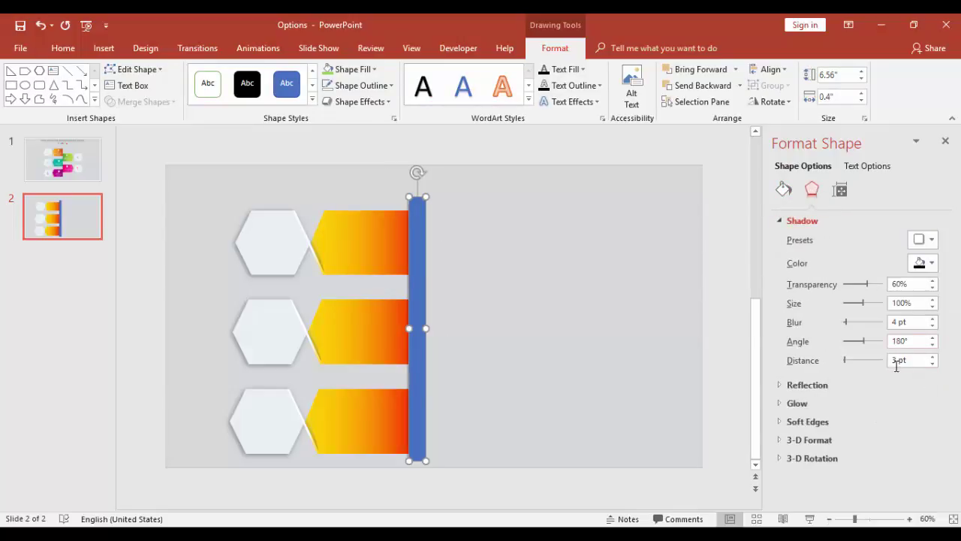
pyautogui.click(933, 358)
pyautogui.click(933, 357)
pyautogui.click(933, 358)
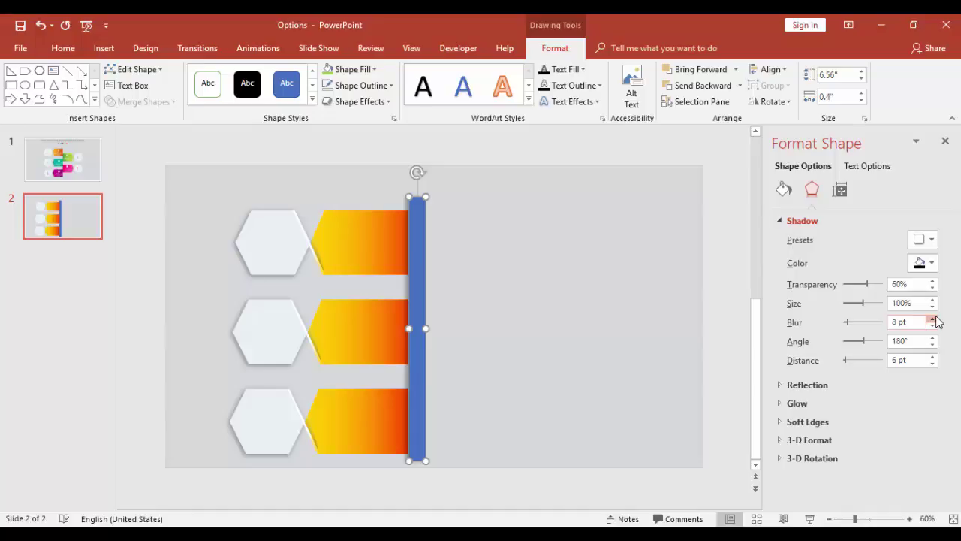
pyautogui.click(933, 318)
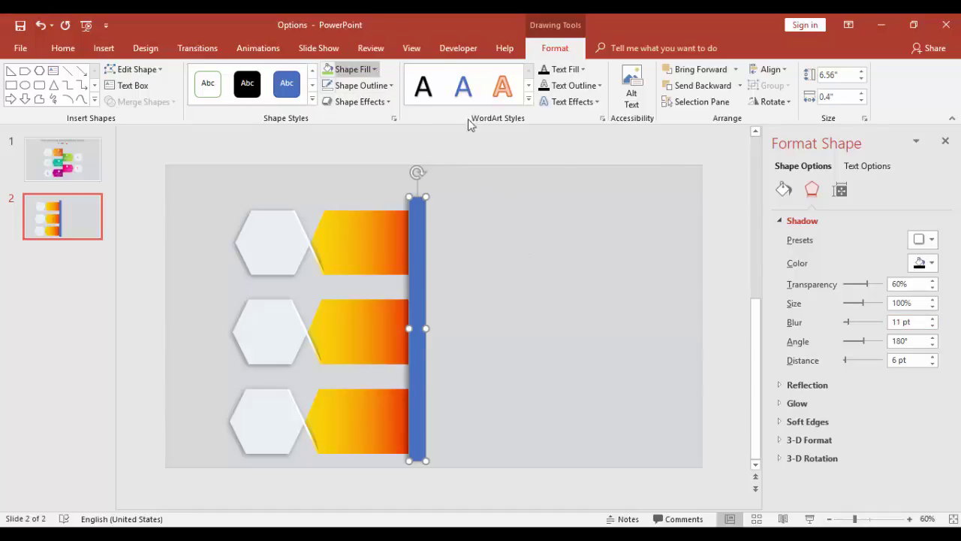
# Step: Fill the bar with the slide's background grey using the eyedropper
pyautogui.click(784, 194)
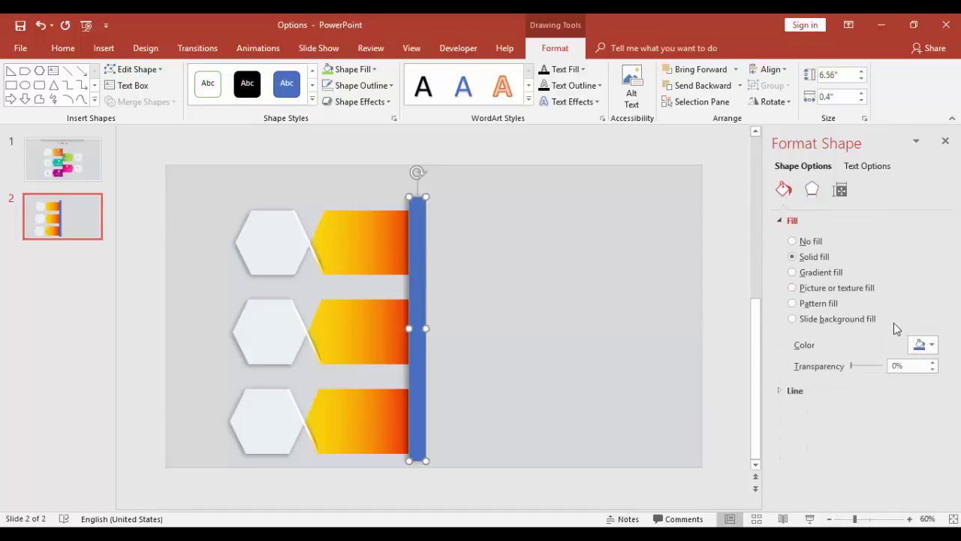
pyautogui.click(924, 344)
pyautogui.click(878, 512)
pyautogui.click(526, 214)
pyautogui.click(537, 202)
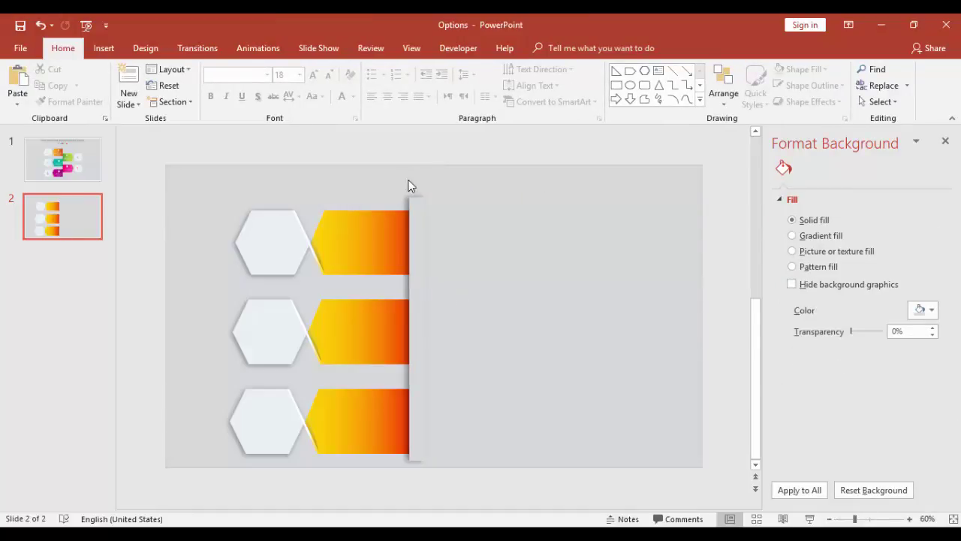
pyautogui.click(103, 49)
pyautogui.click(251, 101)
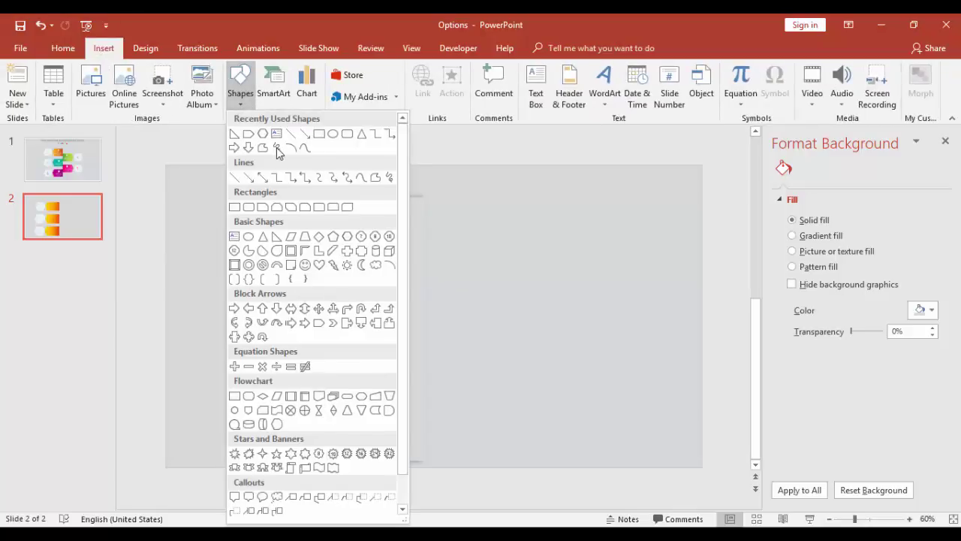
# Step: Draw a second 7.27" by 0.8" bar over the first, with no outline and light-grey fill
pyautogui.click(318, 135)
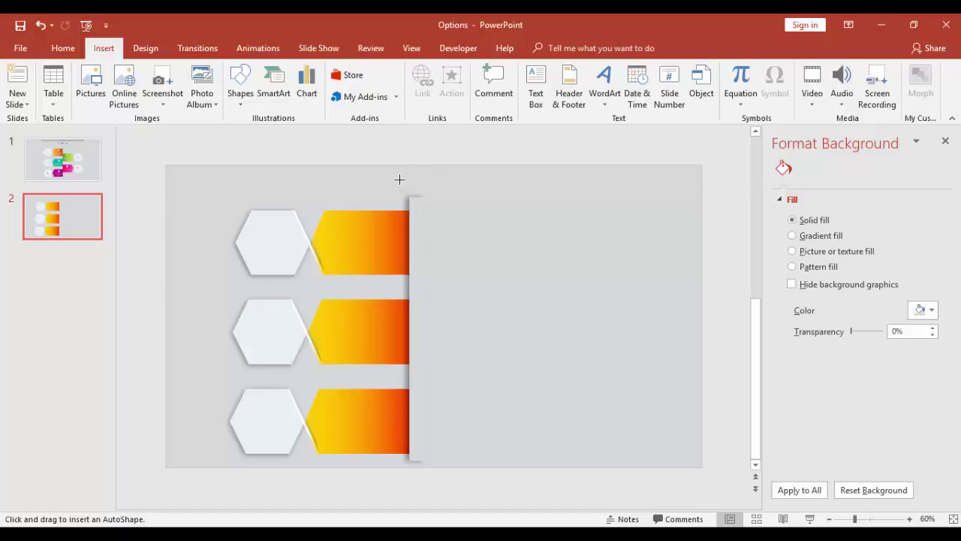
pyautogui.moveTo(411, 174)
pyautogui.mouseDown()
pyautogui.moveTo(438, 323)
pyautogui.moveTo(442, 467)
pyautogui.mouseUp()
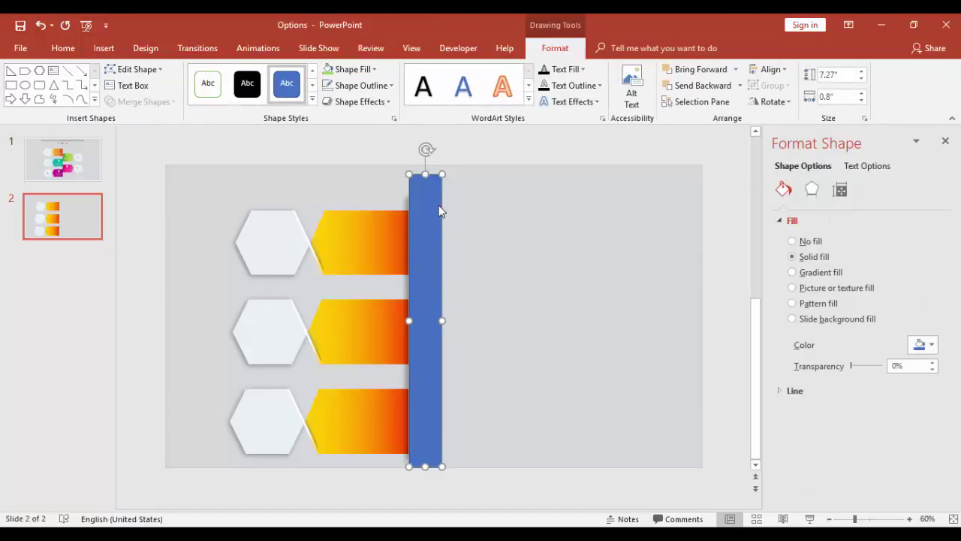
pyautogui.click(361, 85)
pyautogui.click(367, 238)
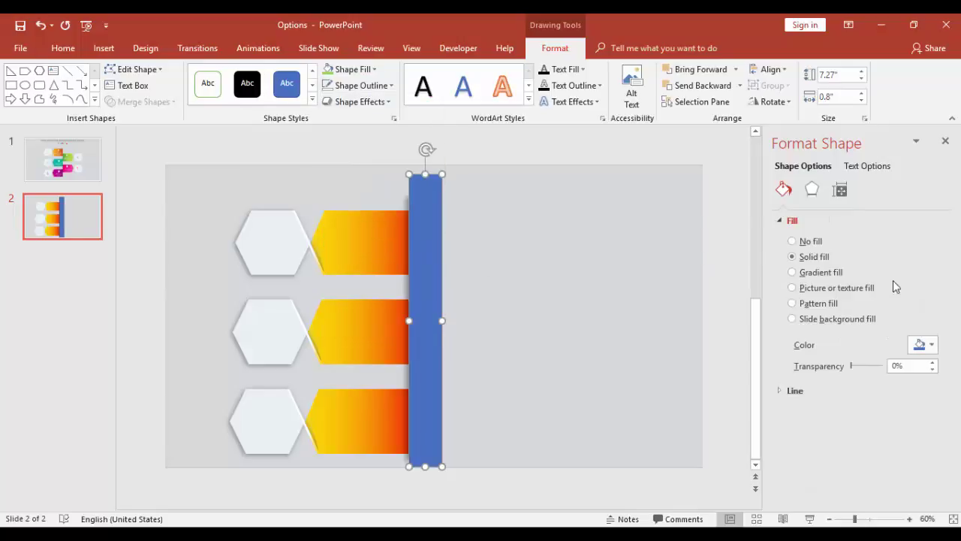
pyautogui.click(923, 346)
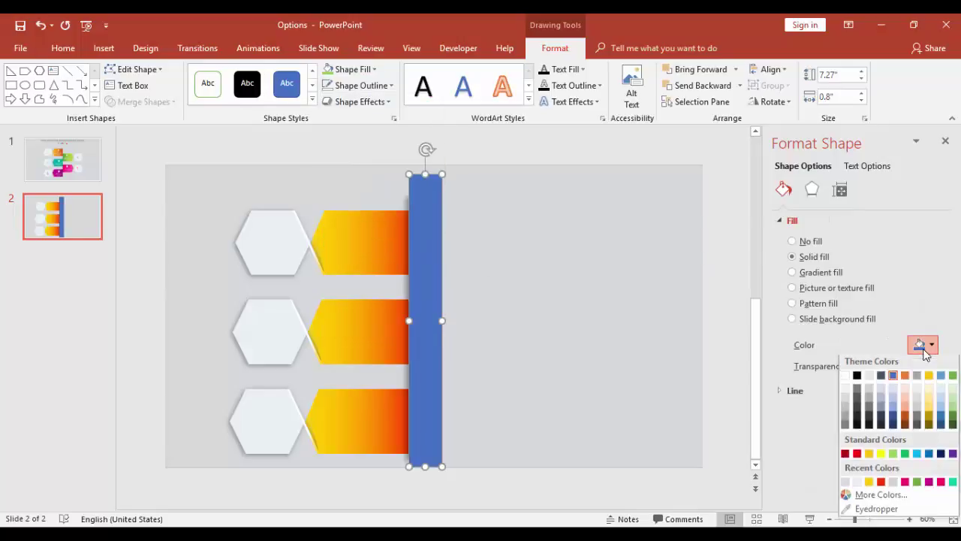
pyautogui.click(846, 484)
pyautogui.click(612, 375)
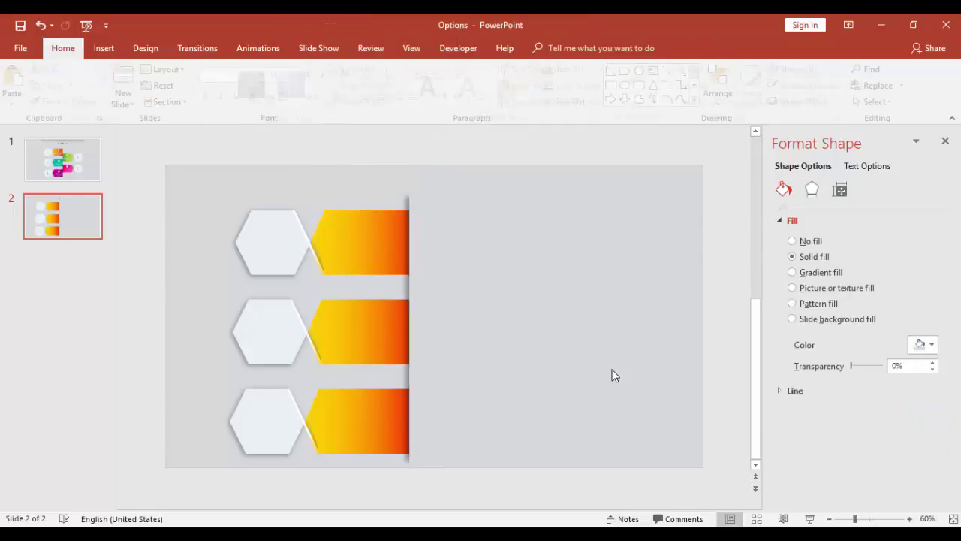
# Step: Change the middle arrow tab's red gradient stop to dark blue
pyautogui.doubleClick(348, 342)
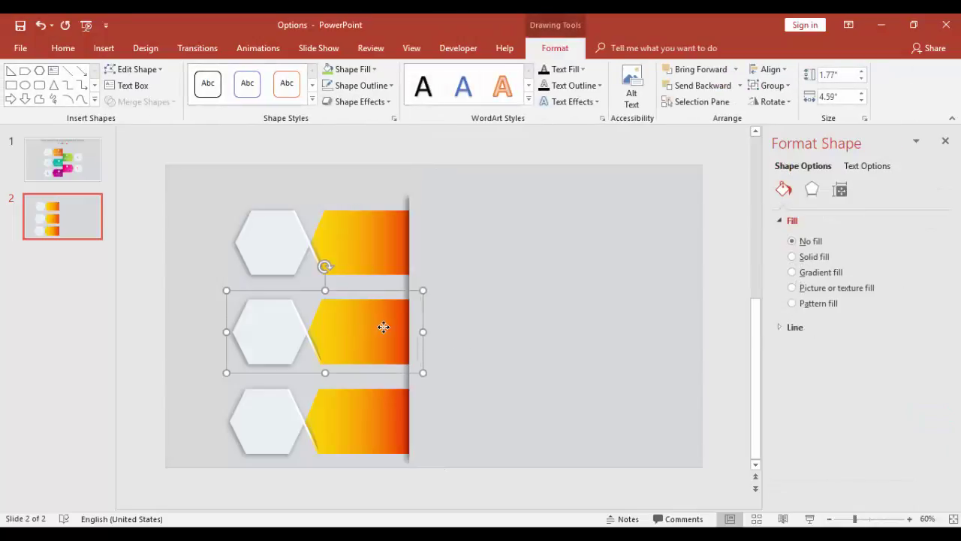
pyautogui.click(887, 445)
pyautogui.scroll(-2, 948, 465)
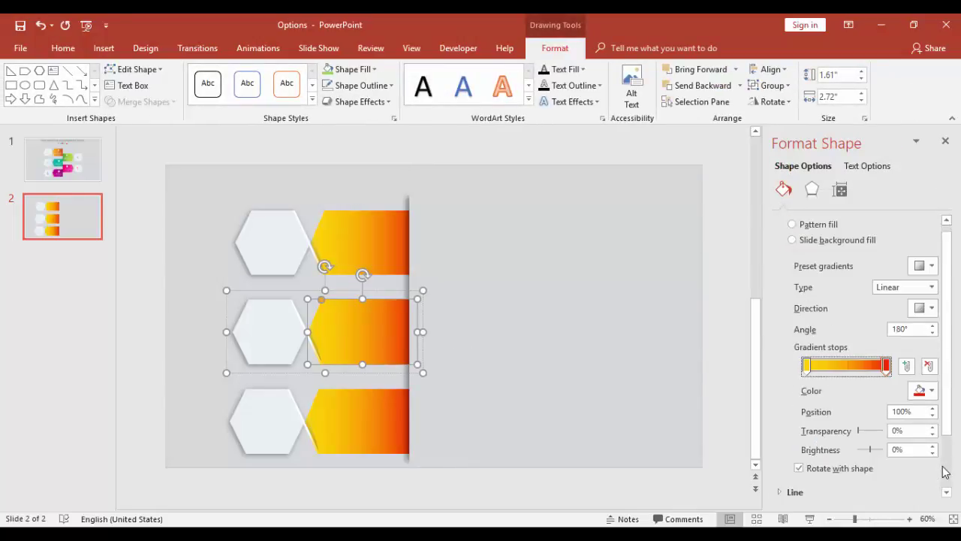
pyautogui.click(921, 390)
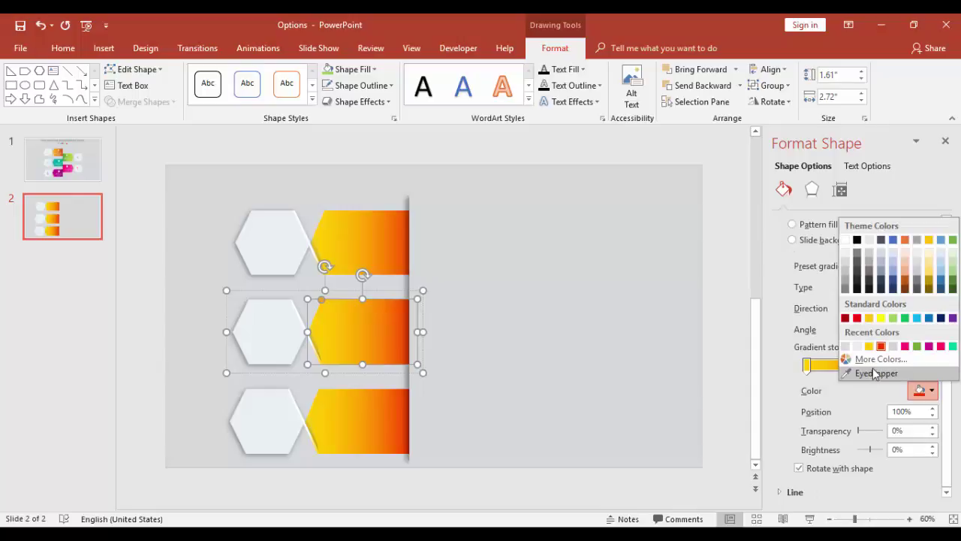
pyautogui.click(867, 358)
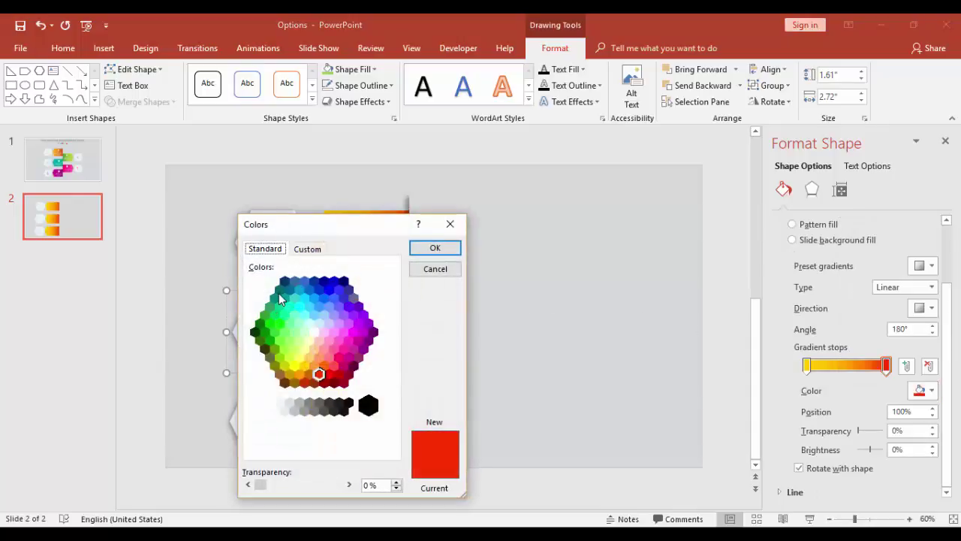
pyautogui.click(325, 283)
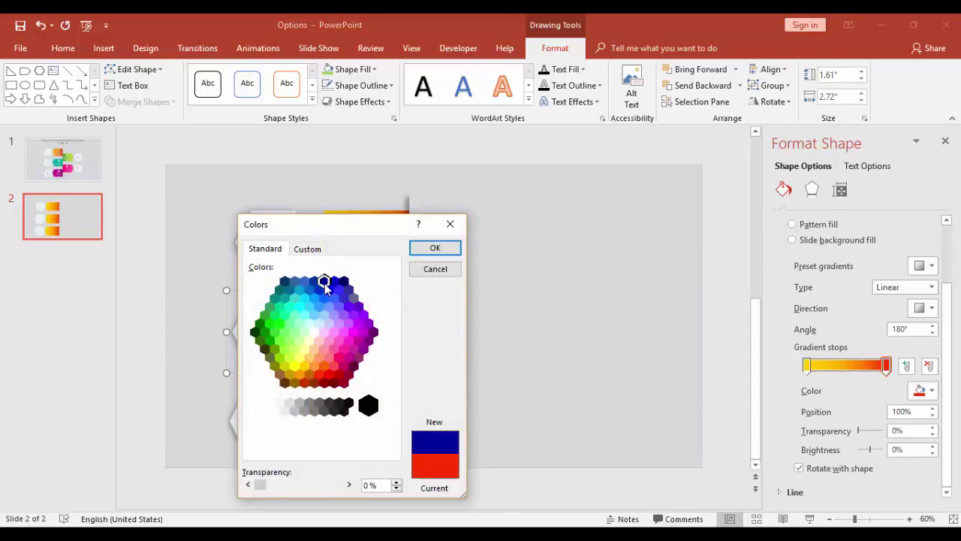
pyautogui.click(434, 248)
# Step: Change the middle arrow tab's yellow gradient stop to cyan
pyautogui.click(807, 366)
pyautogui.click(922, 390)
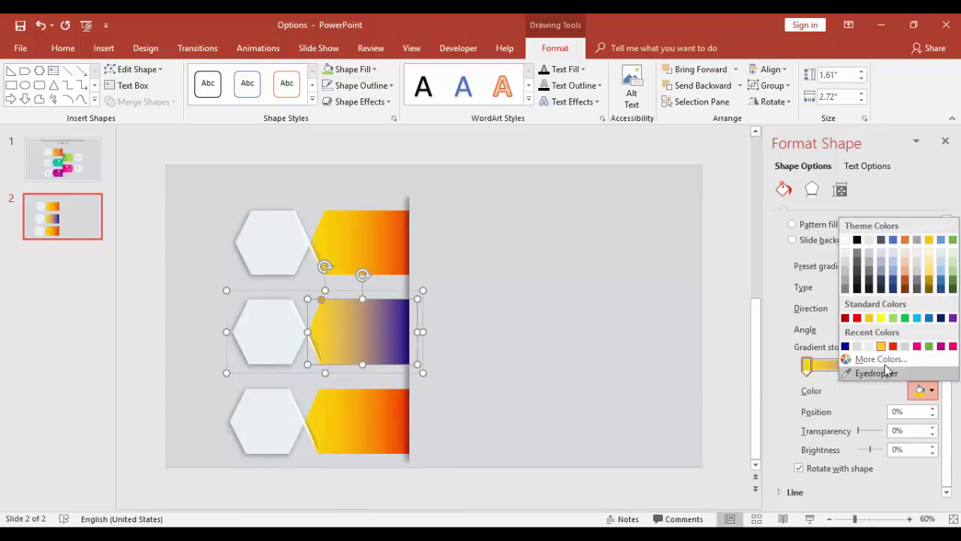
pyautogui.click(881, 360)
pyautogui.click(300, 292)
pyautogui.click(450, 251)
pyautogui.click(421, 296)
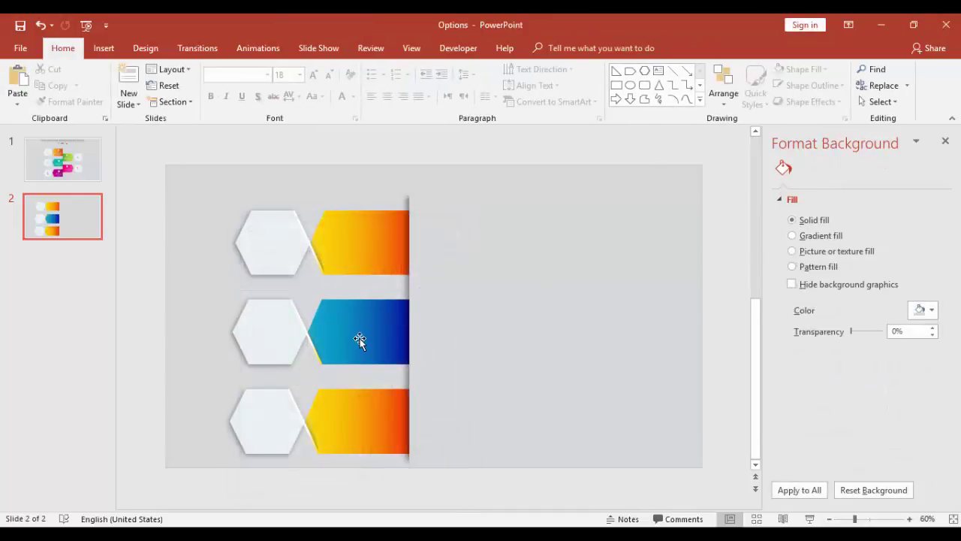
# Step: Recolour the middle tab's slanted edge strip gradient stop to cyan
pyautogui.click(314, 350)
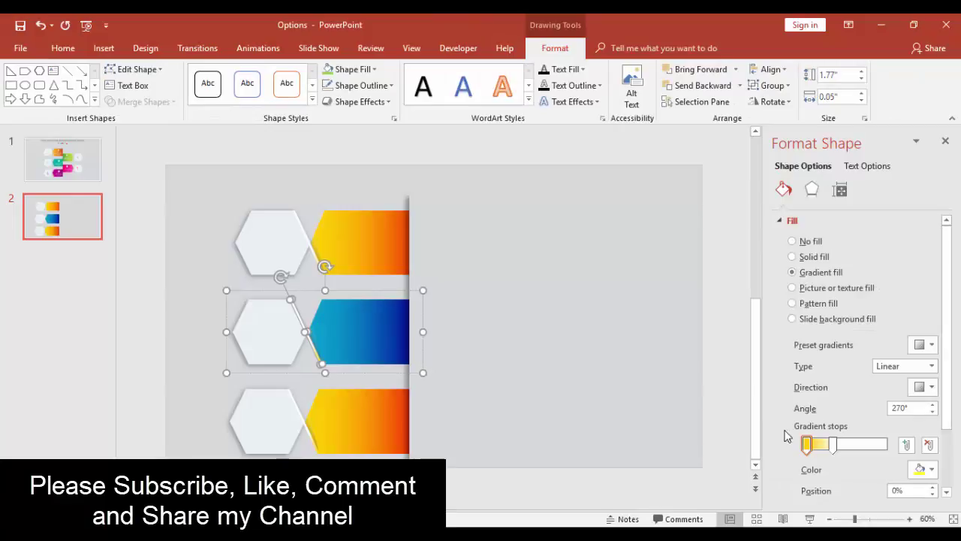
pyautogui.click(922, 470)
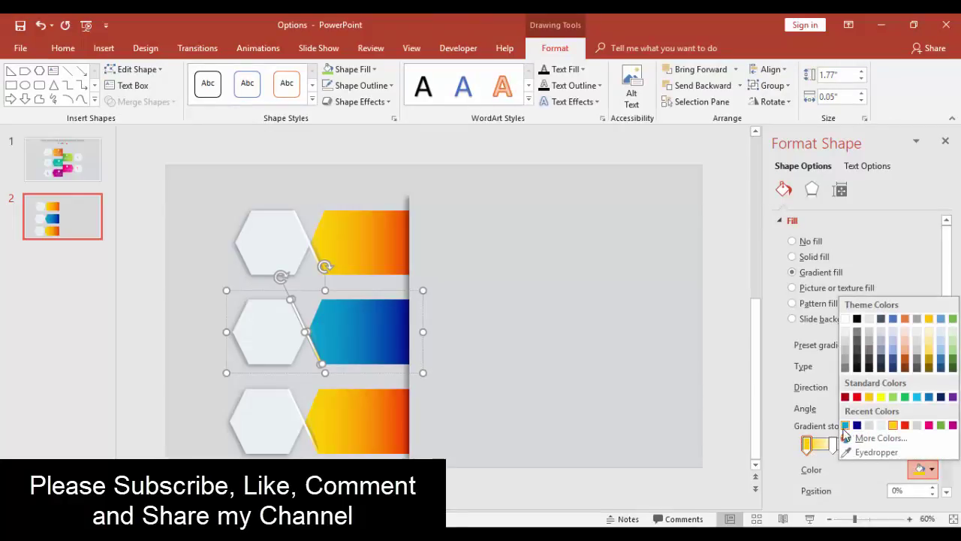
pyautogui.click(845, 425)
pyautogui.click(544, 383)
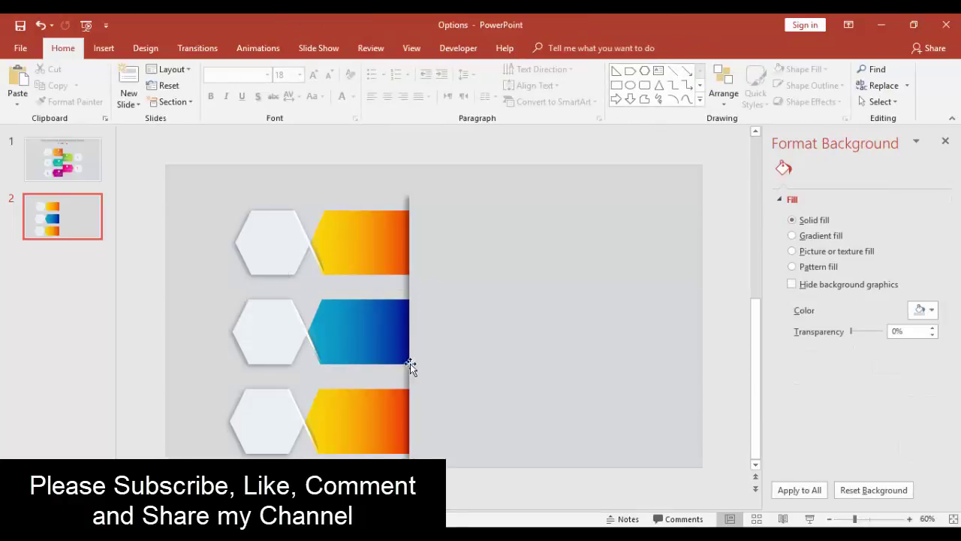
# Step: Copy the top group rightward, flip it horizontally, snap copies against the bar, then show slide 1
pyautogui.click(347, 266)
pyautogui.moveTo(363, 299); pyautogui.dragTo(565, 324)
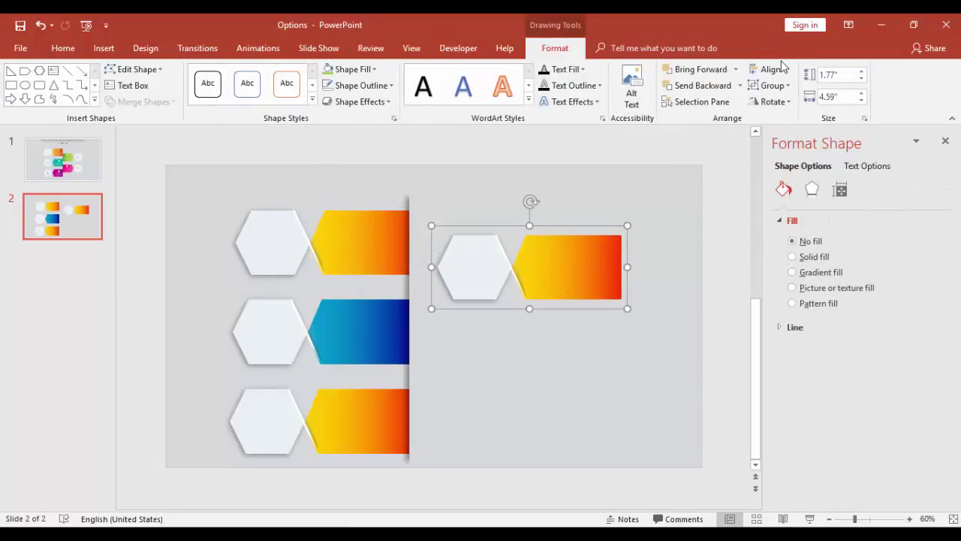
pyautogui.click(771, 101)
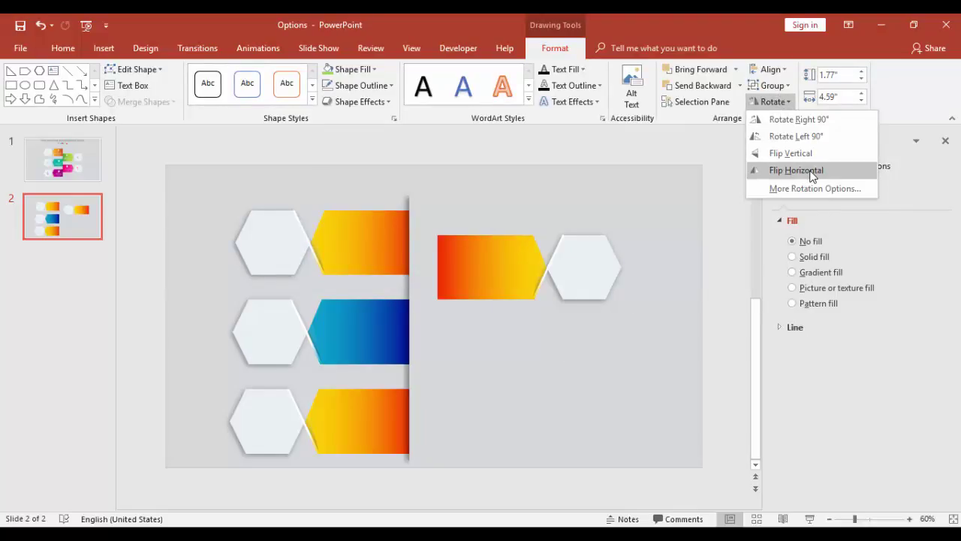
pyautogui.click(811, 171)
pyautogui.moveTo(509, 272); pyautogui.dragTo(464, 386)
pyautogui.click(643, 342)
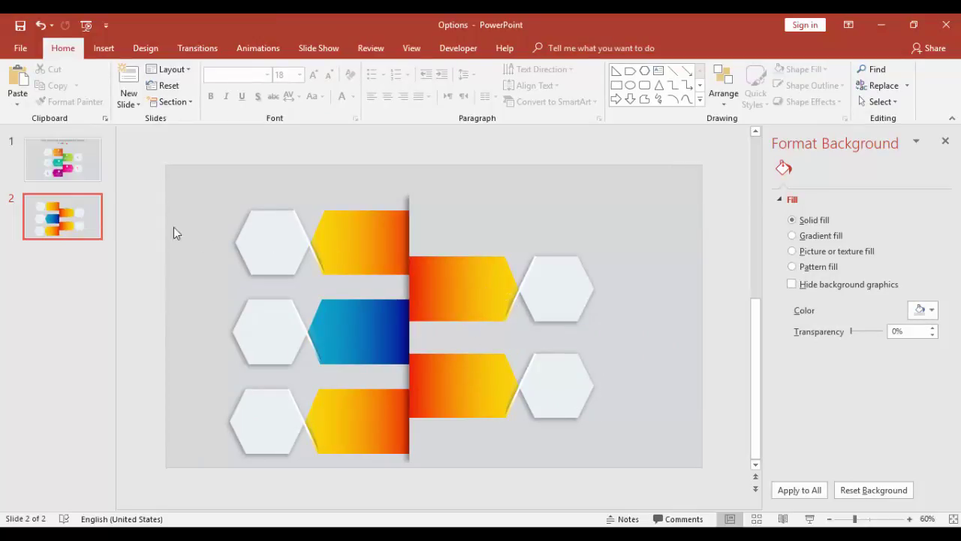
pyautogui.click(64, 171)
# Step: Paste the sample's '1' number into slide 2's top-left hexagon
pyautogui.click(333, 261)
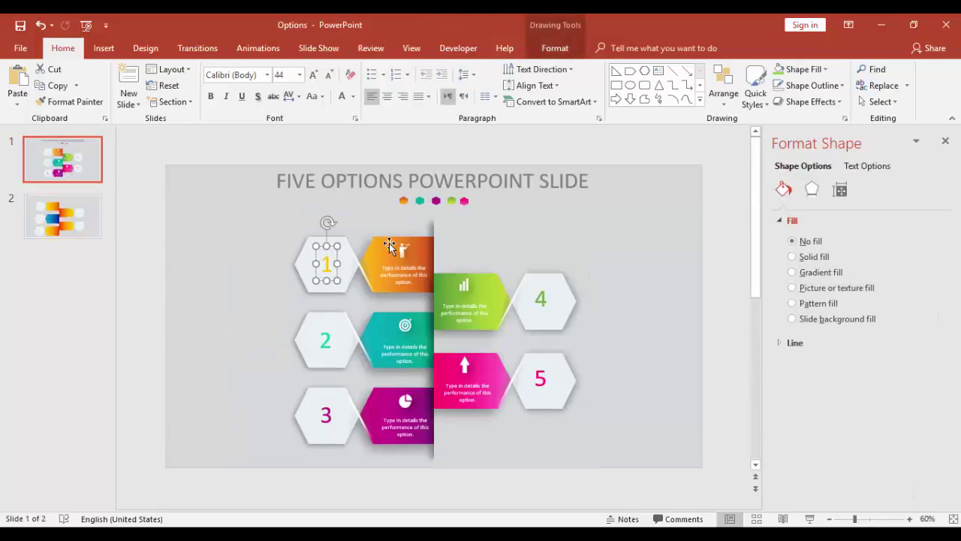
pyautogui.click(64, 218)
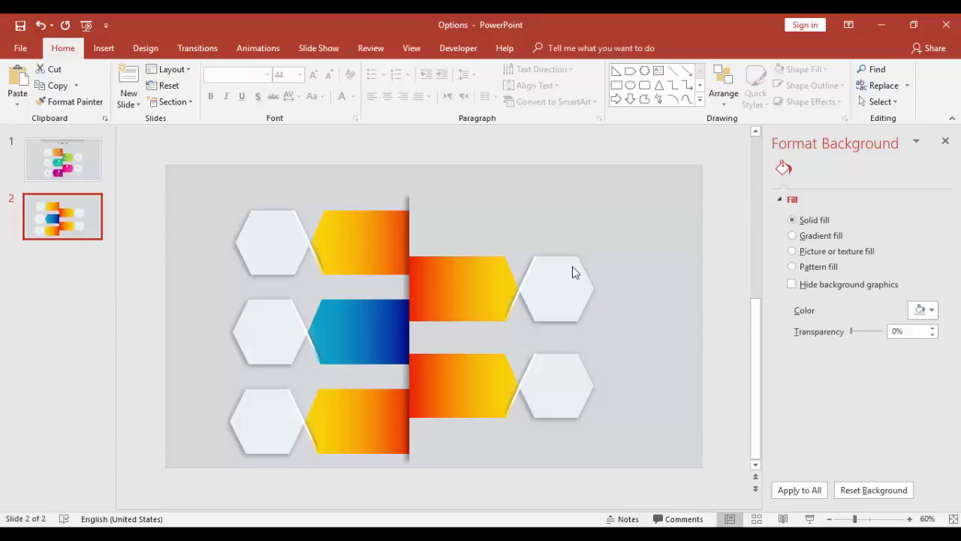
pyautogui.hotkey('ctrl', 'v')
pyautogui.moveTo(340, 259); pyautogui.dragTo(291, 244)
# Step: Copy the number into the middle hexagon, change it to 2, and colour it teal
pyautogui.moveTo(277, 301); pyautogui.dragTo(278, 344)
pyautogui.doubleClick(274, 336)
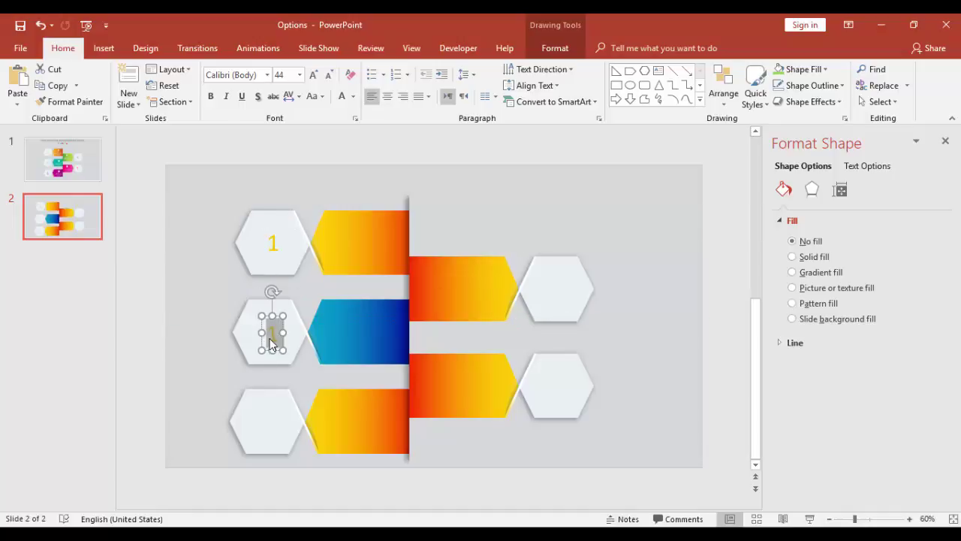
pyautogui.write('2')
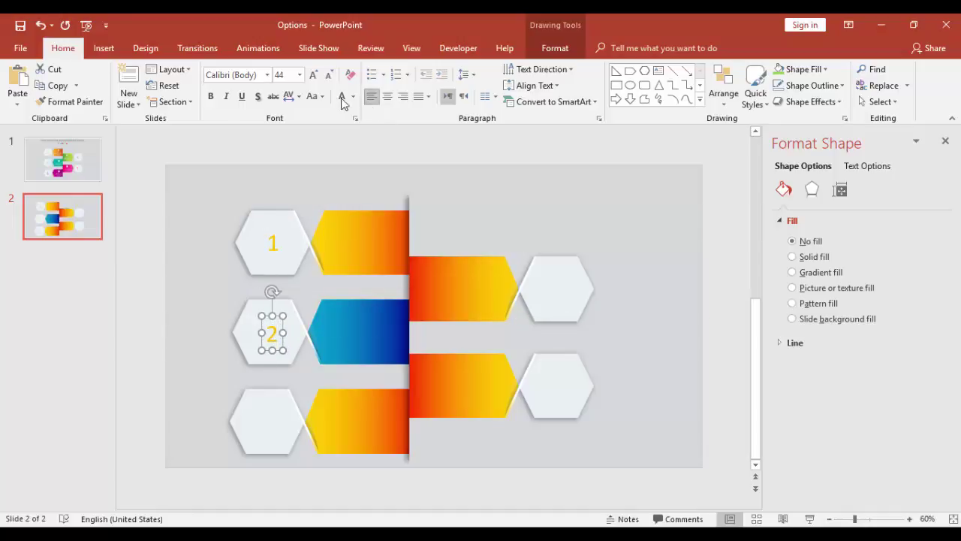
pyautogui.click(353, 96)
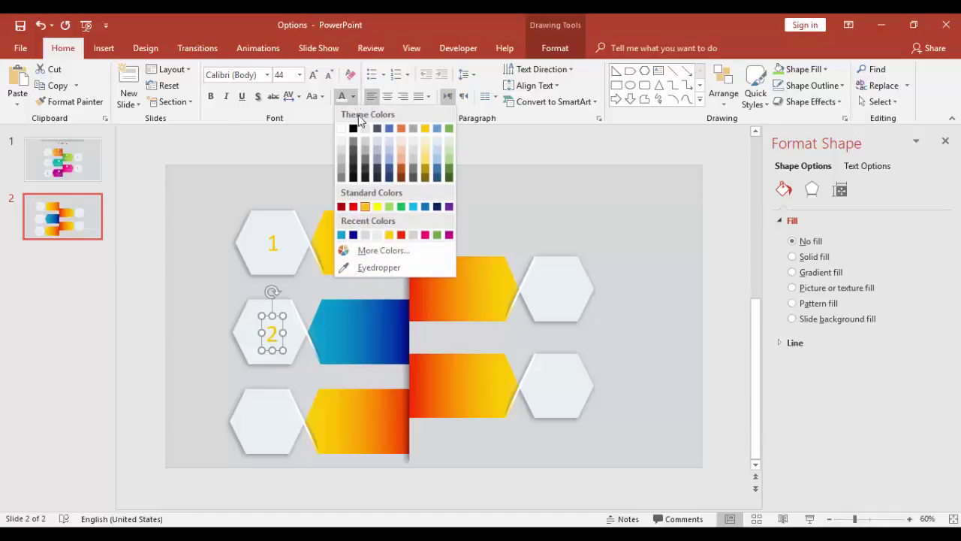
pyautogui.click(342, 235)
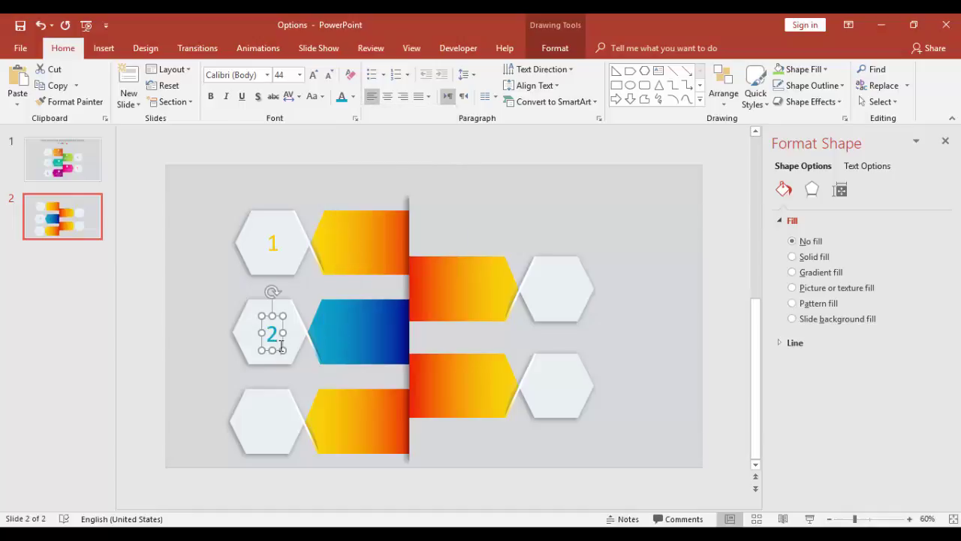
# Step: Place the number in the bottom hexagon and change it to 3
pyautogui.moveTo(282, 342); pyautogui.dragTo(279, 419)
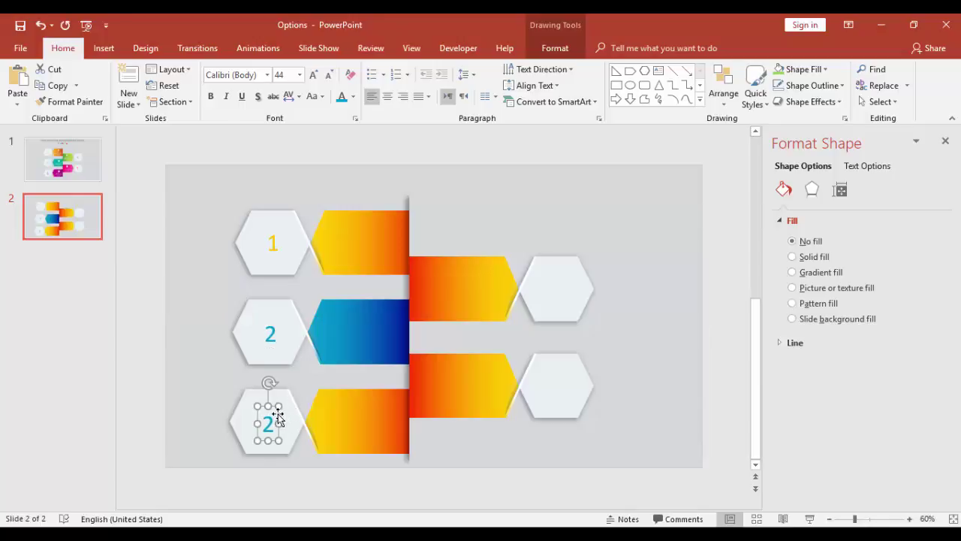
pyautogui.click(278, 415)
pyautogui.press('BackSpace')
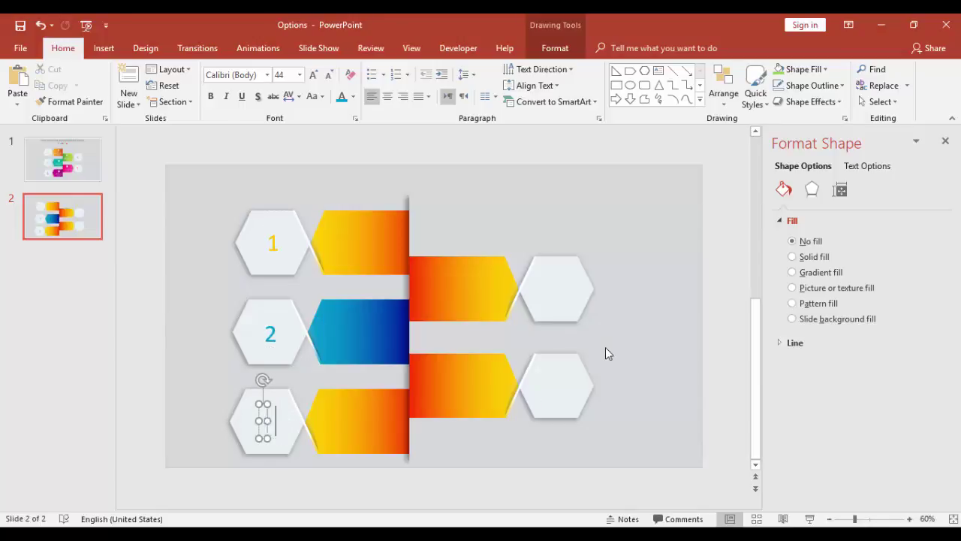
pyautogui.write('3')
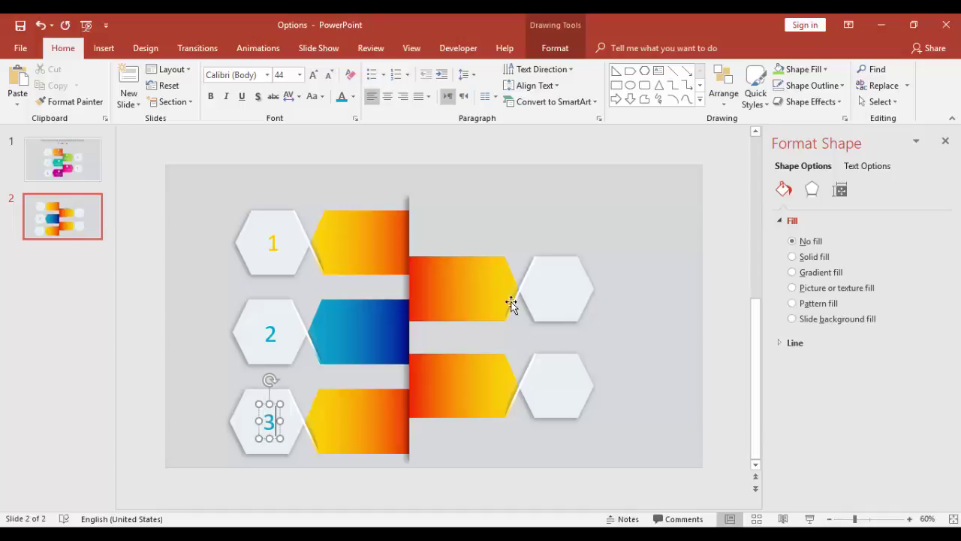
pyautogui.click(455, 206)
pyautogui.scroll(1, 455, 206)
# Step: Paste slide 1's orange-tab description text box onto slide 2's top arrow tab
pyautogui.click(417, 267)
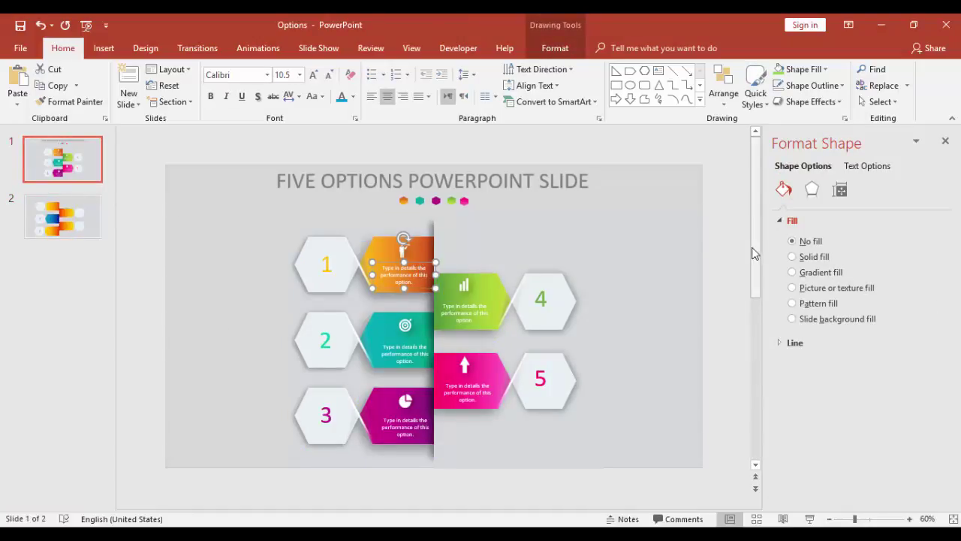
pyautogui.click(59, 229)
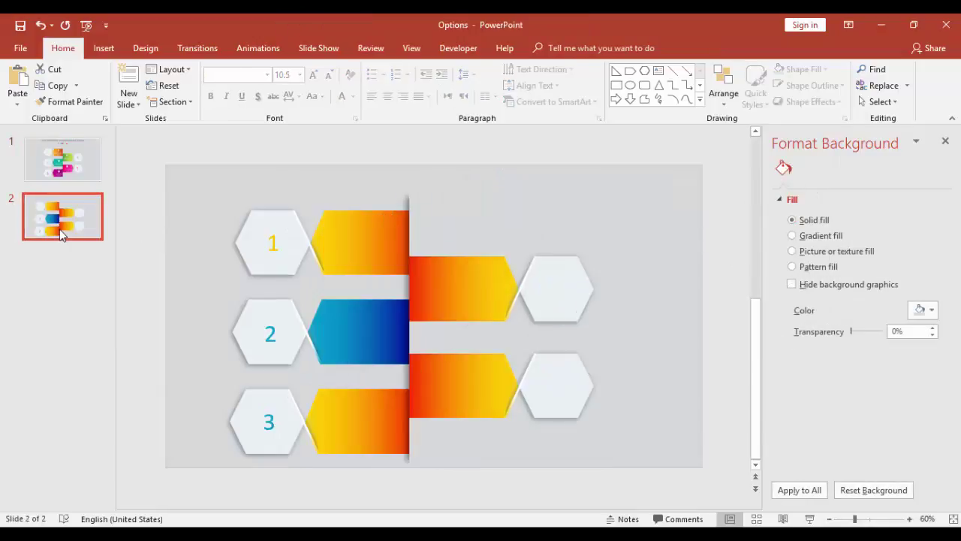
pyautogui.hotkey('ctrl', 'v')
pyautogui.moveTo(426, 264); pyautogui.dragTo(390, 248)
pyautogui.click(97, 172)
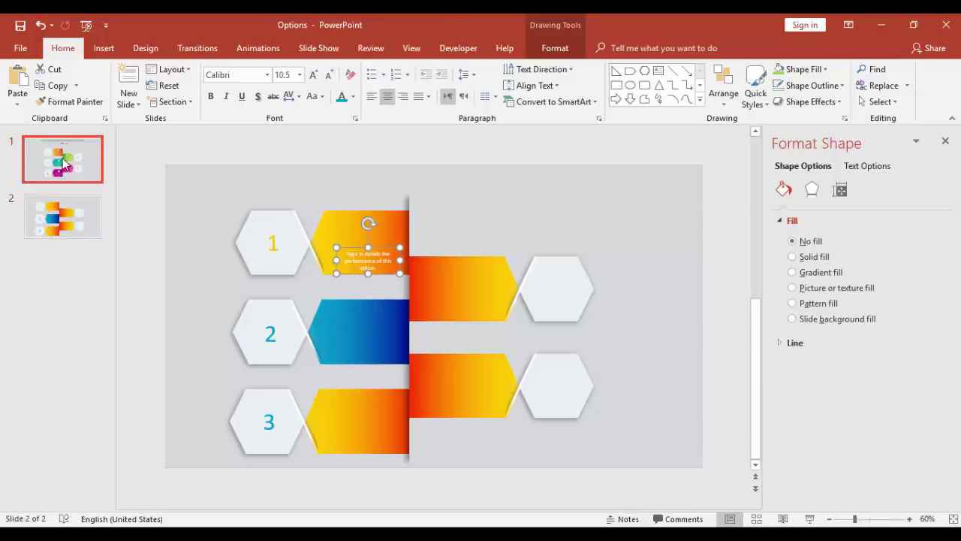
pyautogui.click(83, 216)
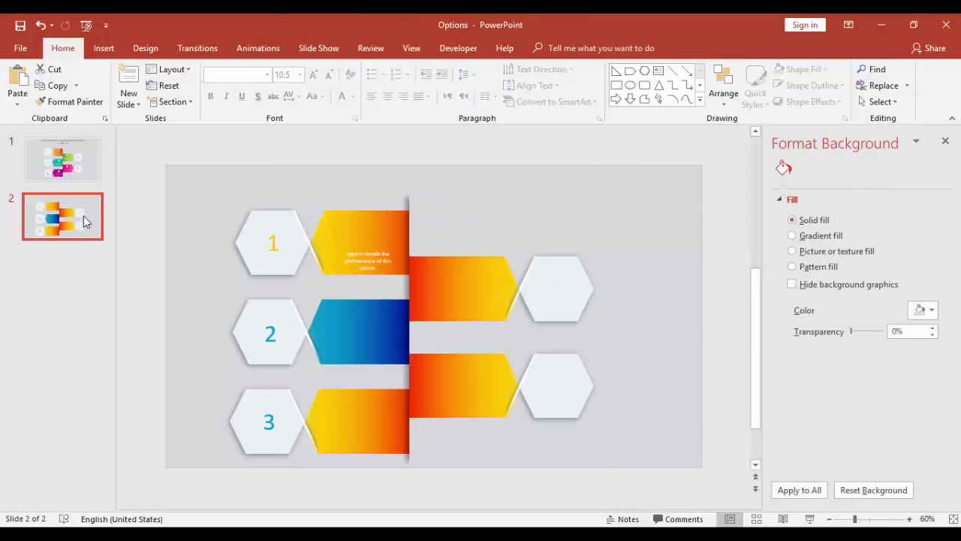